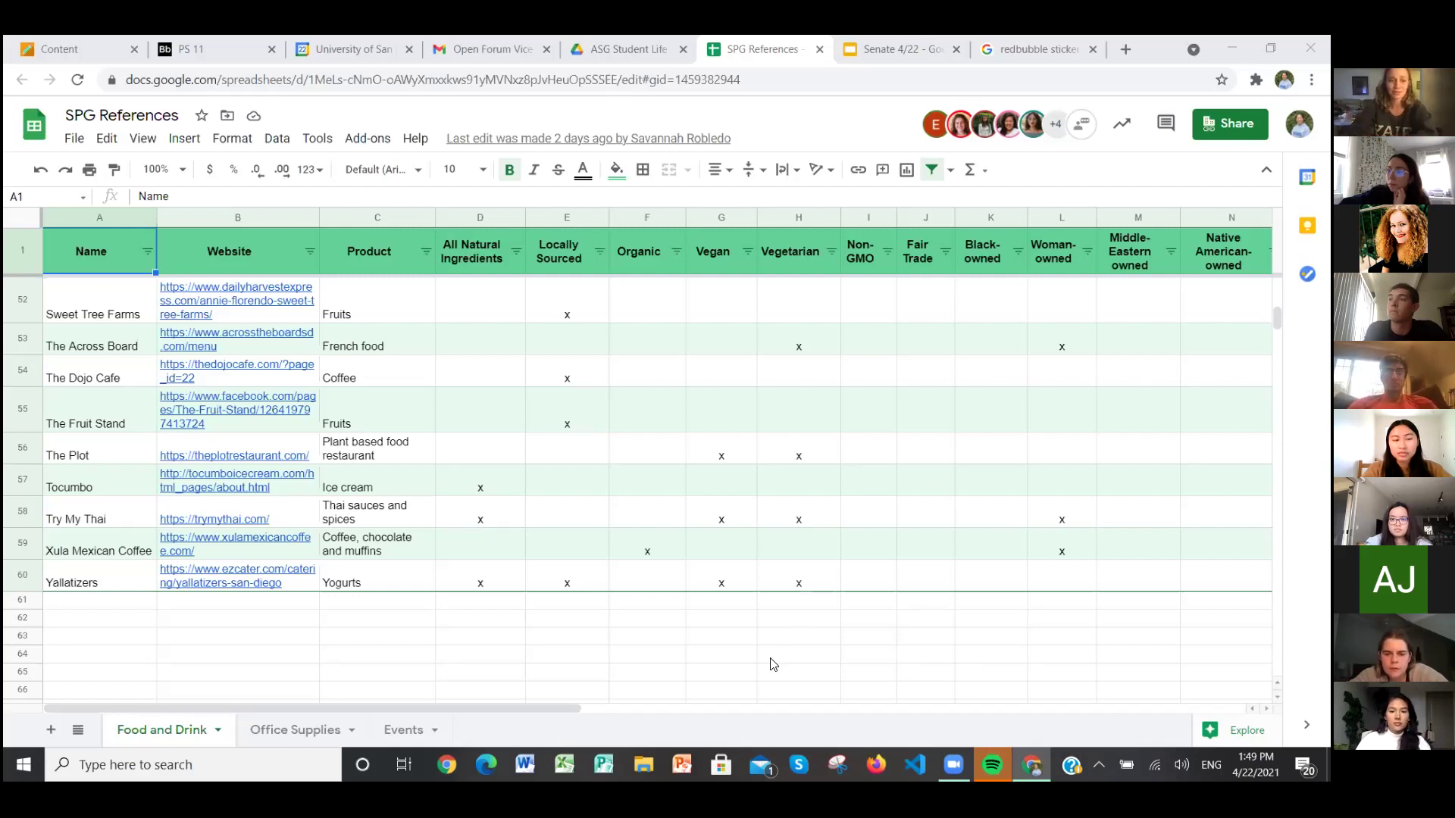
Step: Scroll the Food and Drink sheet down to row 60, the end of the vendor table
drag(772, 685, 737, 236)
Step: Enter '1. Google Form for recommendations' in cell A62 below the vendor table
click(712, 435)
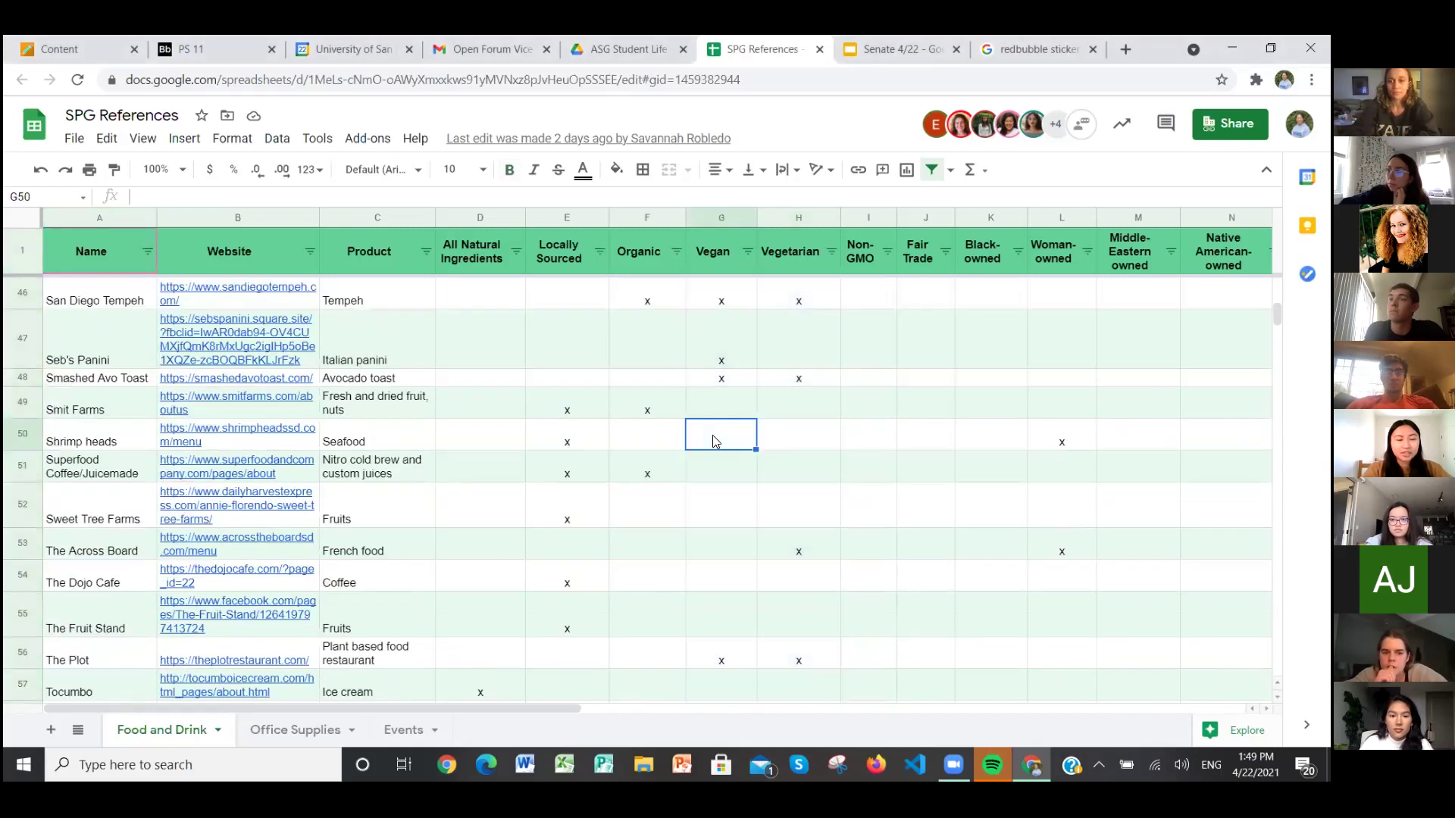
scroll(712, 435, down, 5)
scroll(712, 441, up, 1)
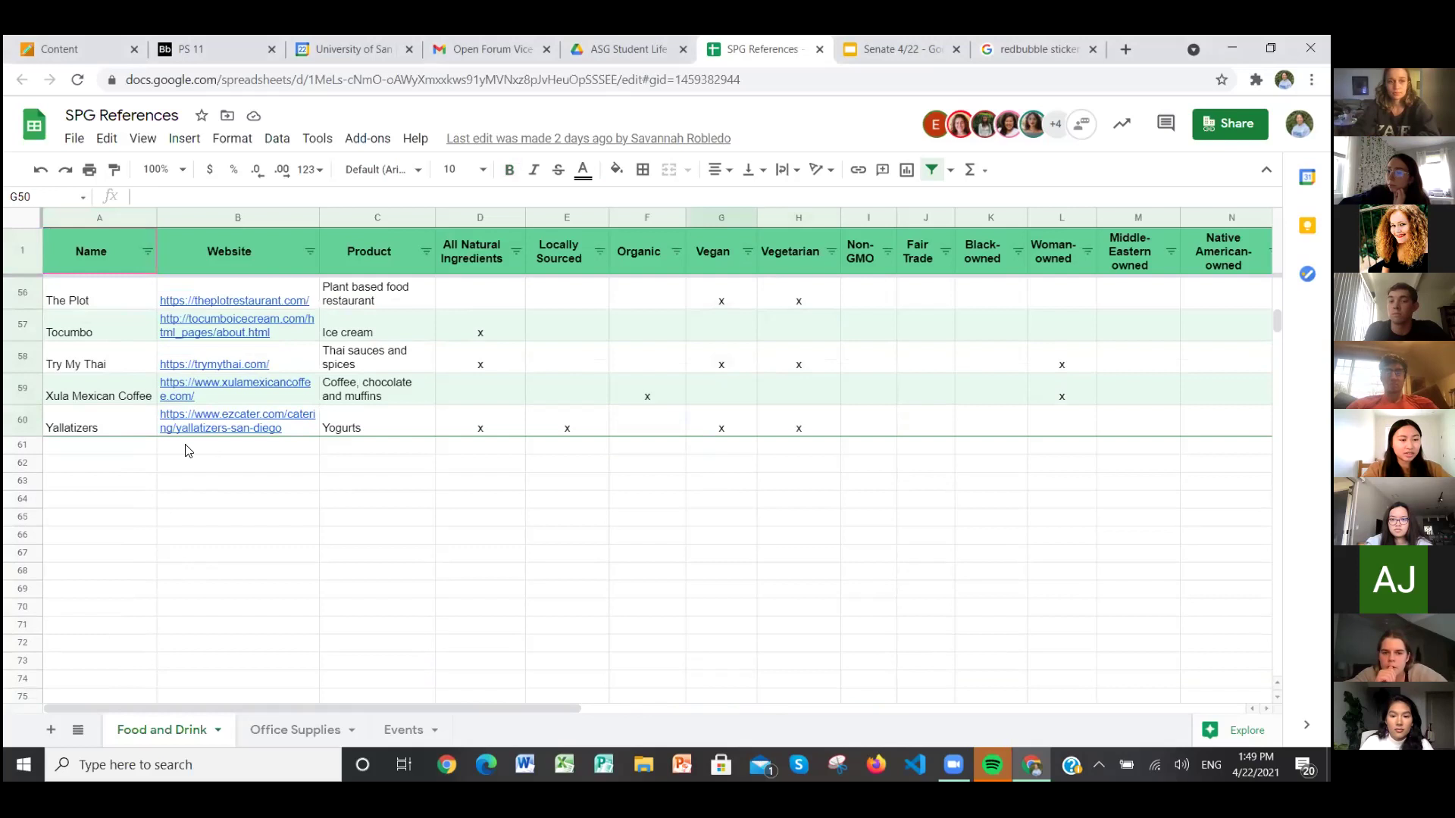
click(148, 462)
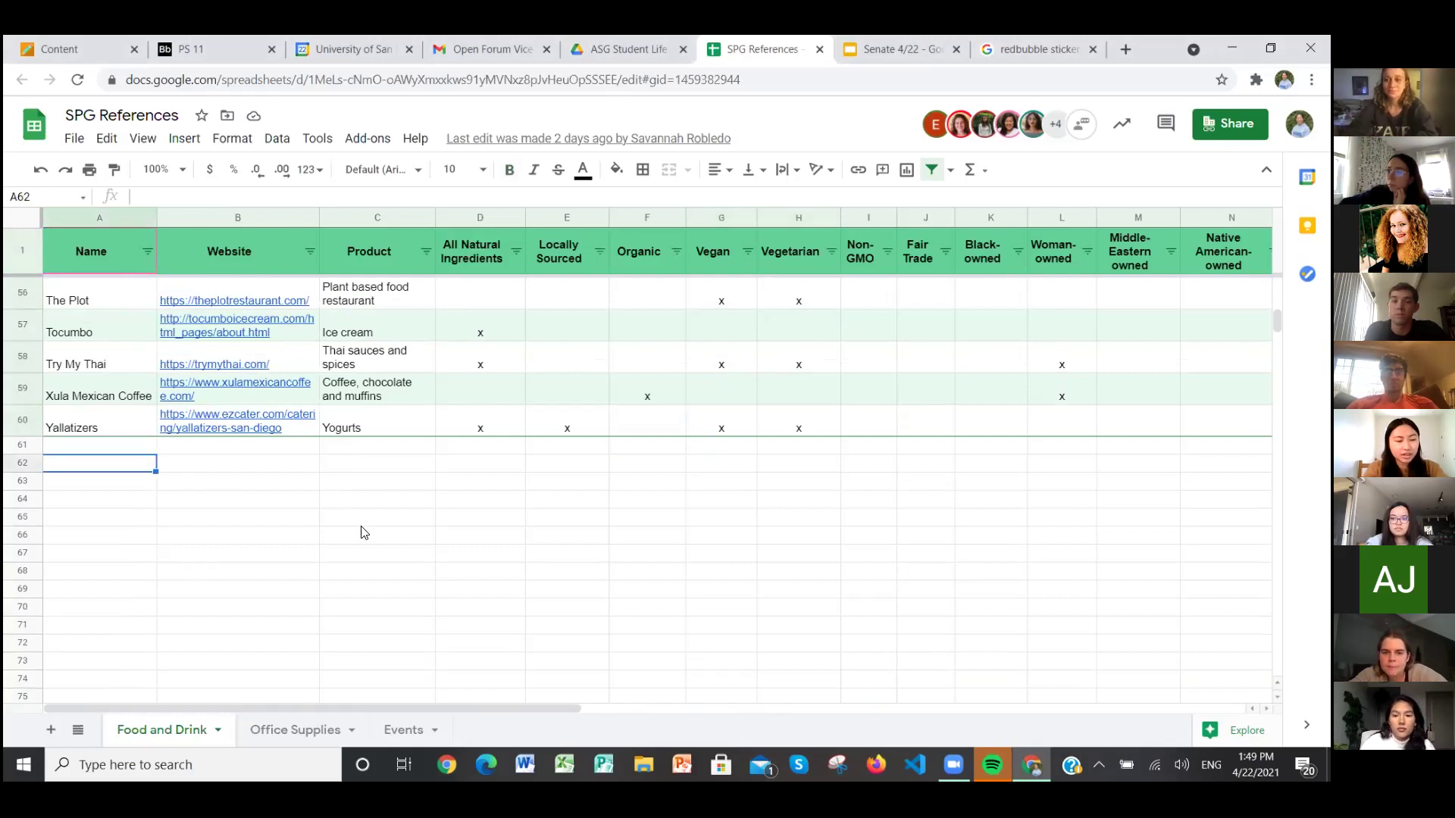
text(1. Google Form)
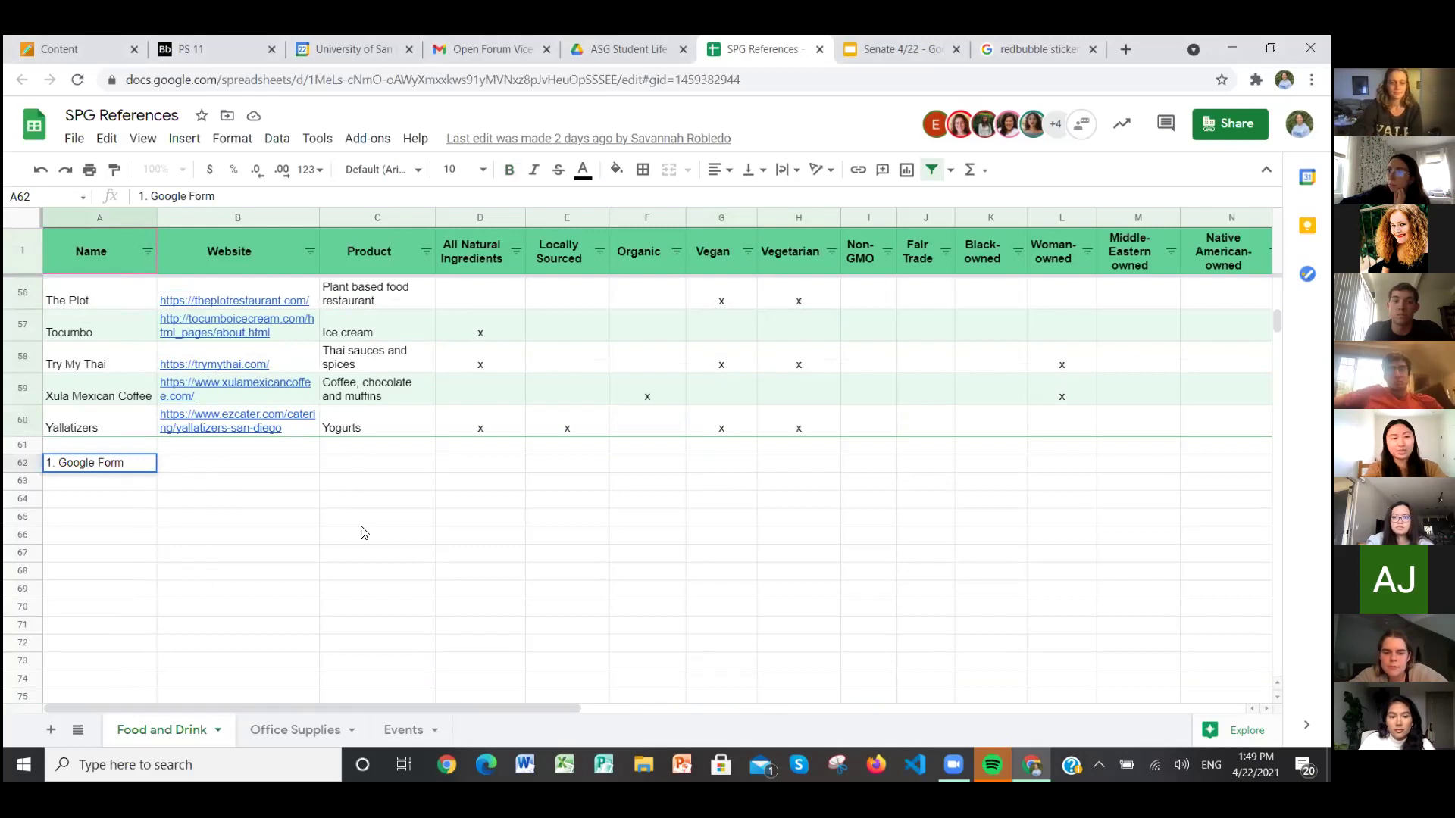
text( for r)
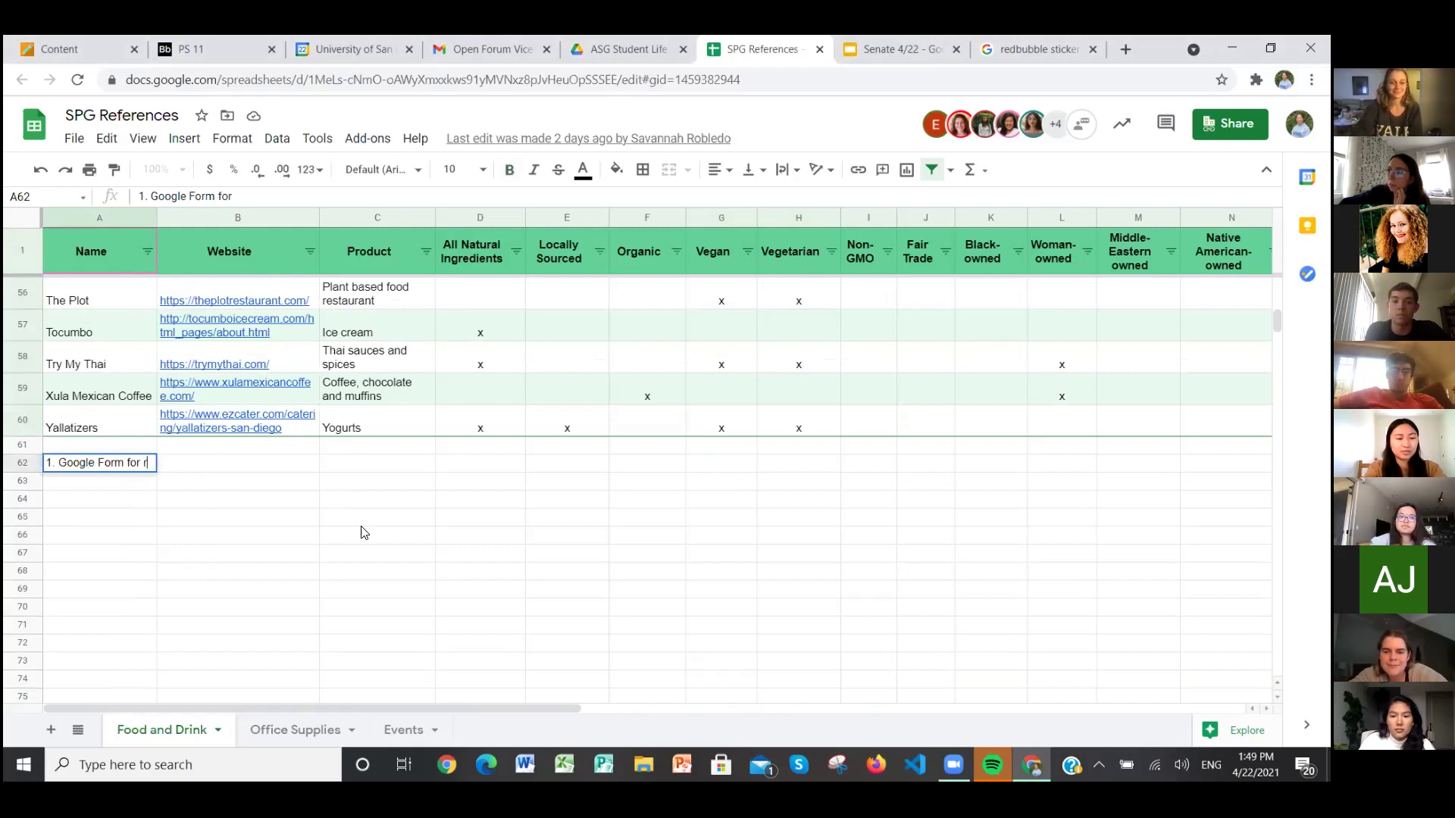
text(ecommendations)
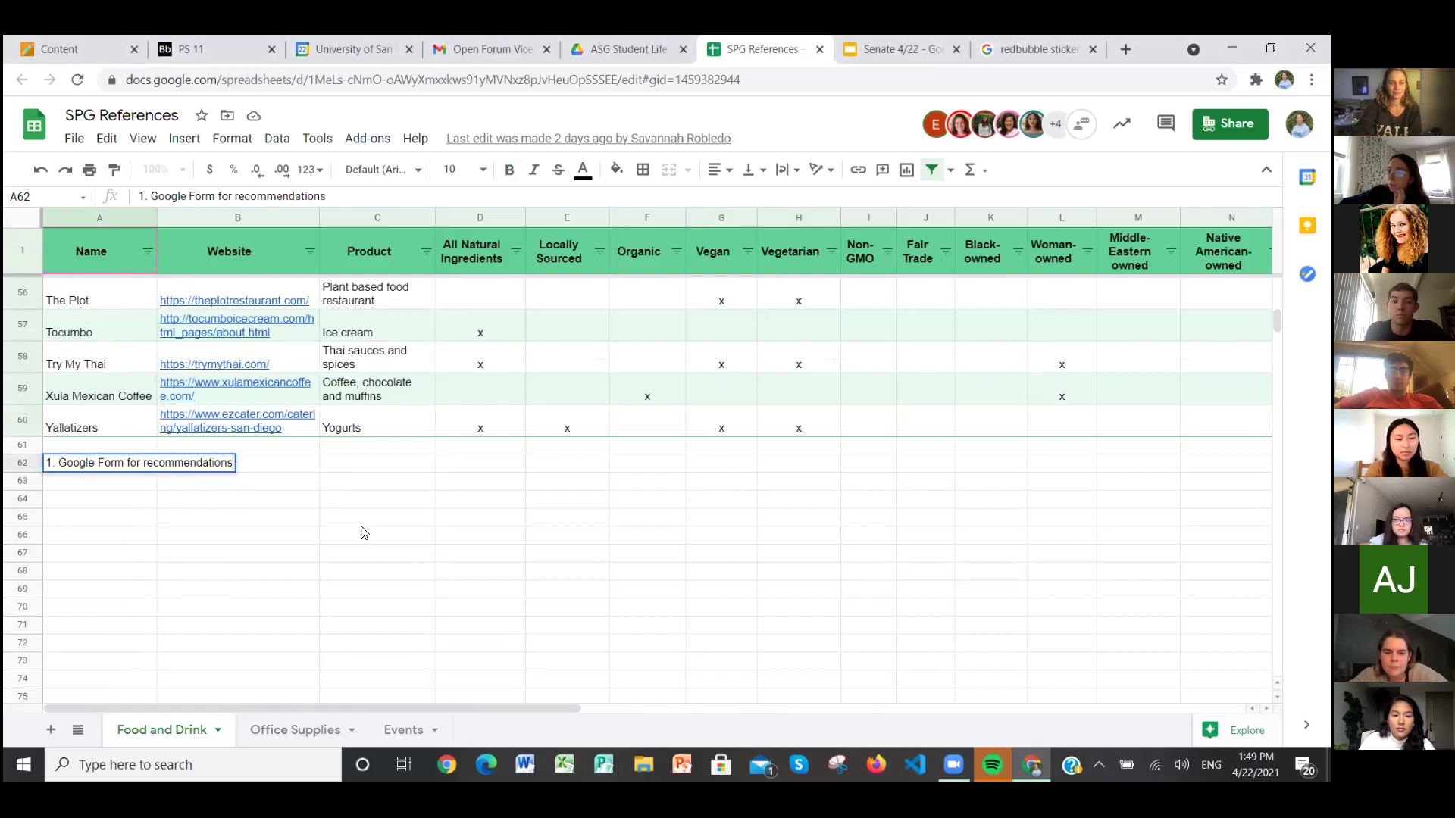
key(Return)
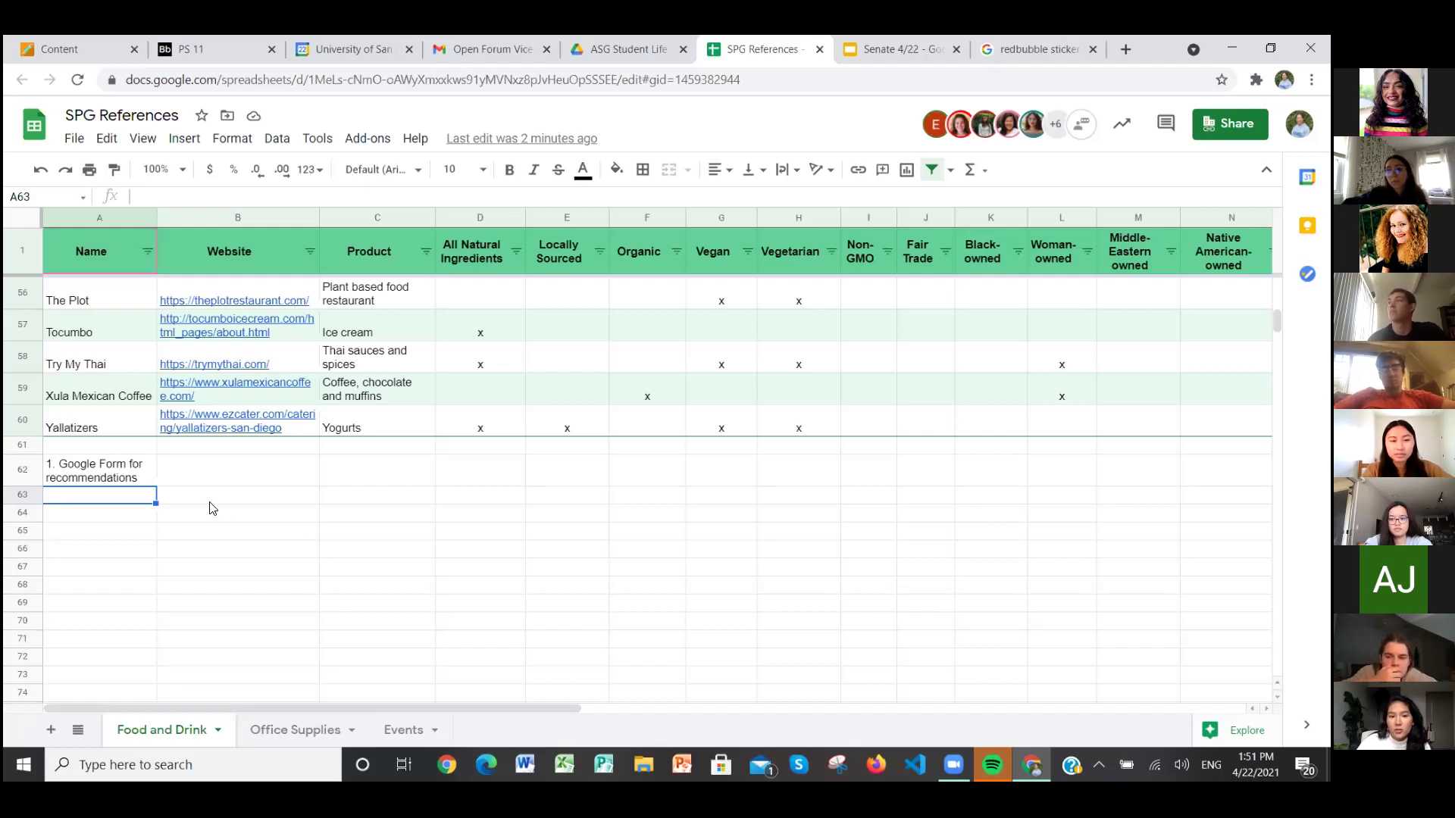
Step: Enter '2. Category for allergens' in A63 and start the next item with '3.'
text(2. )
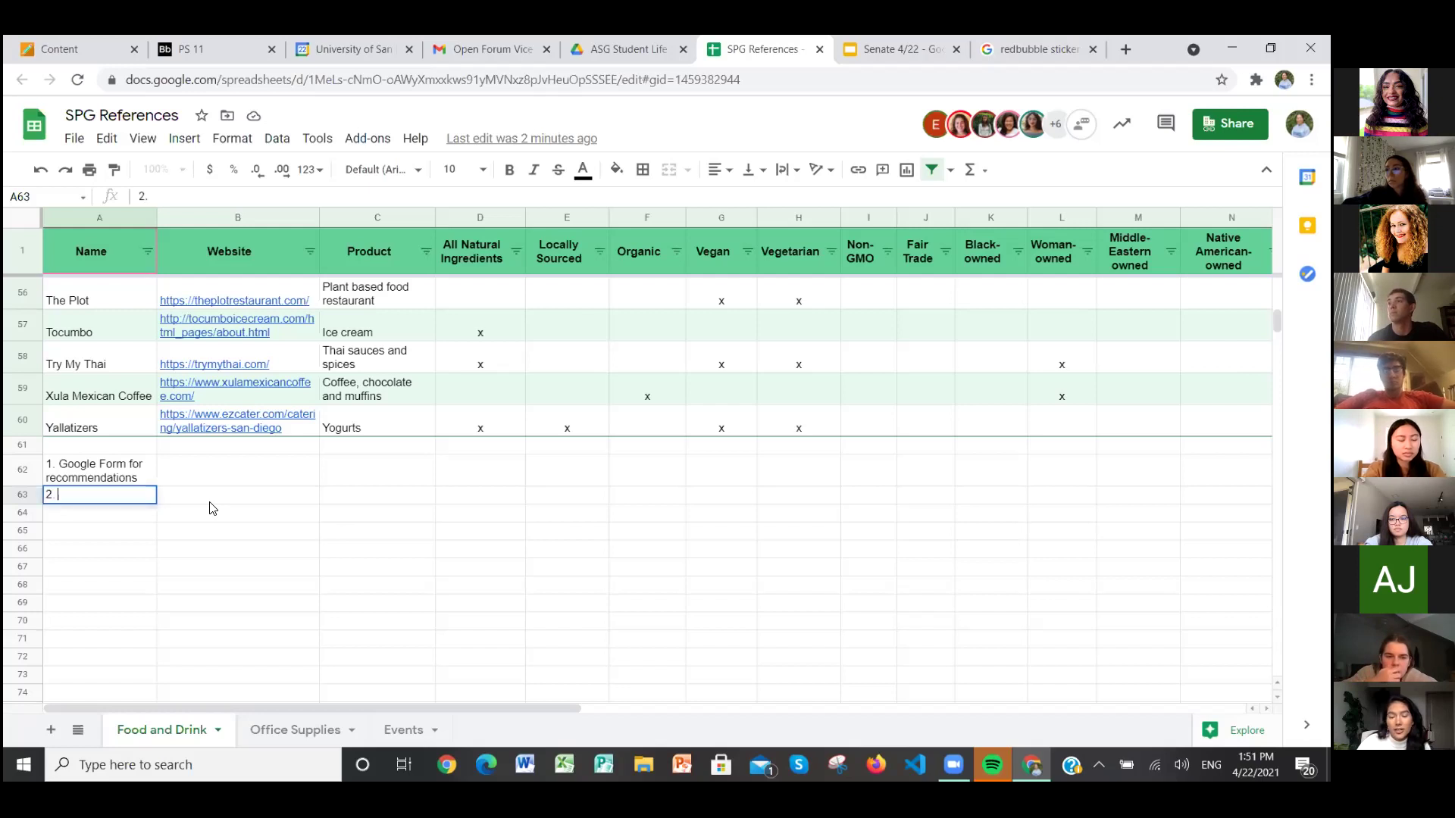
text(Categ)
key(BackSpace)
key(BackSpace)
text(tegory fo)
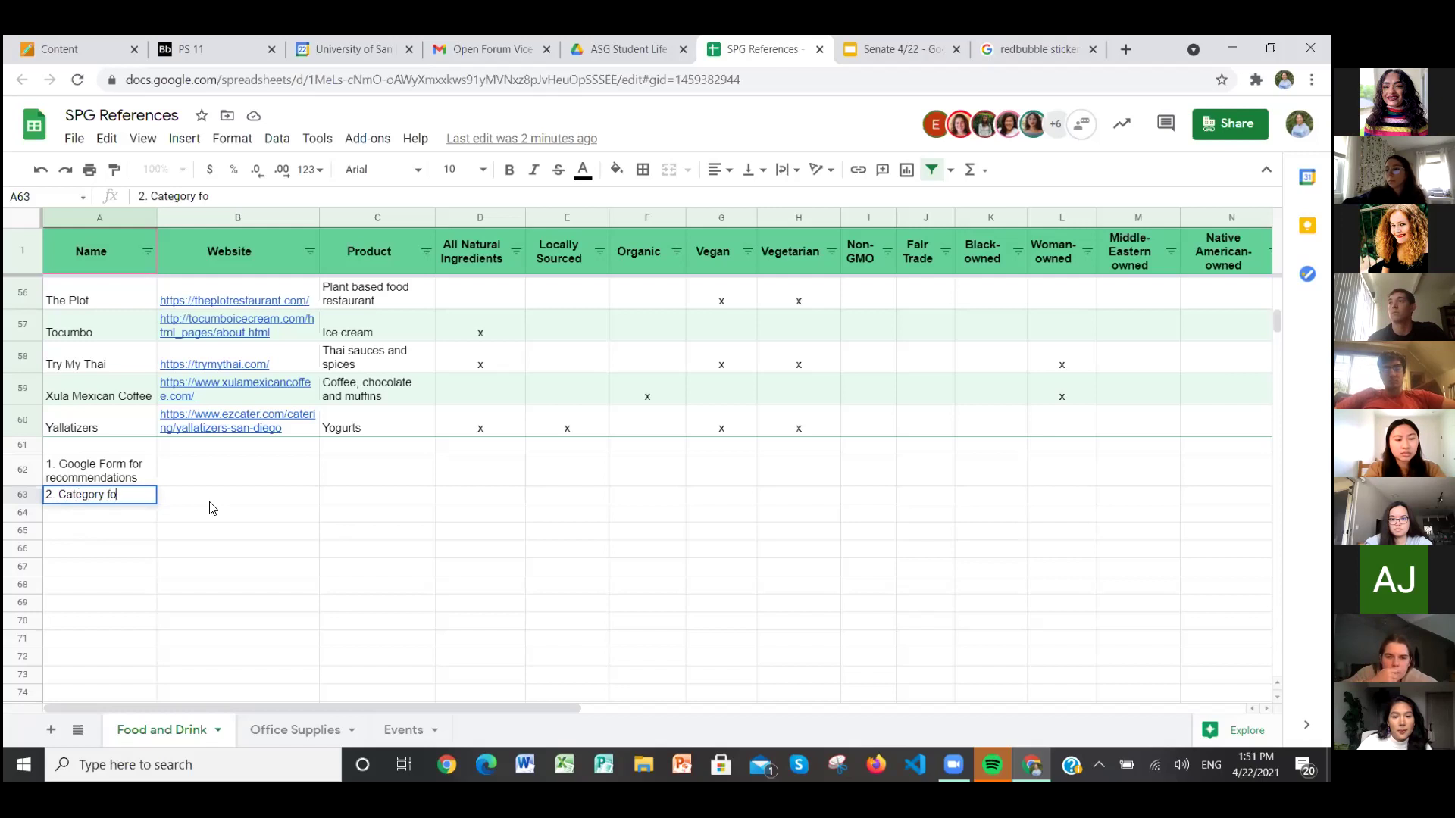
text(rgens)
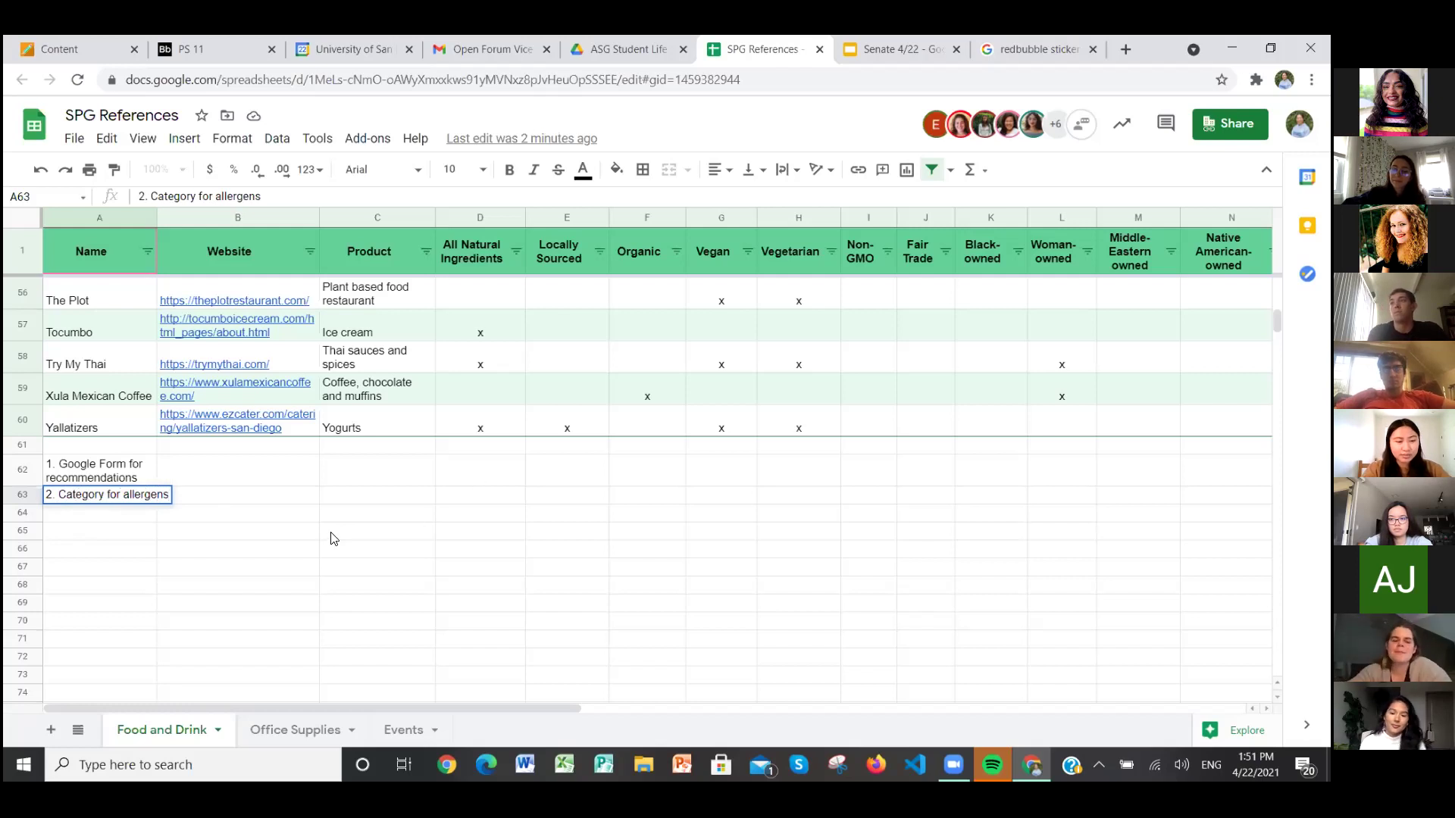
key(Return)
text(3.)
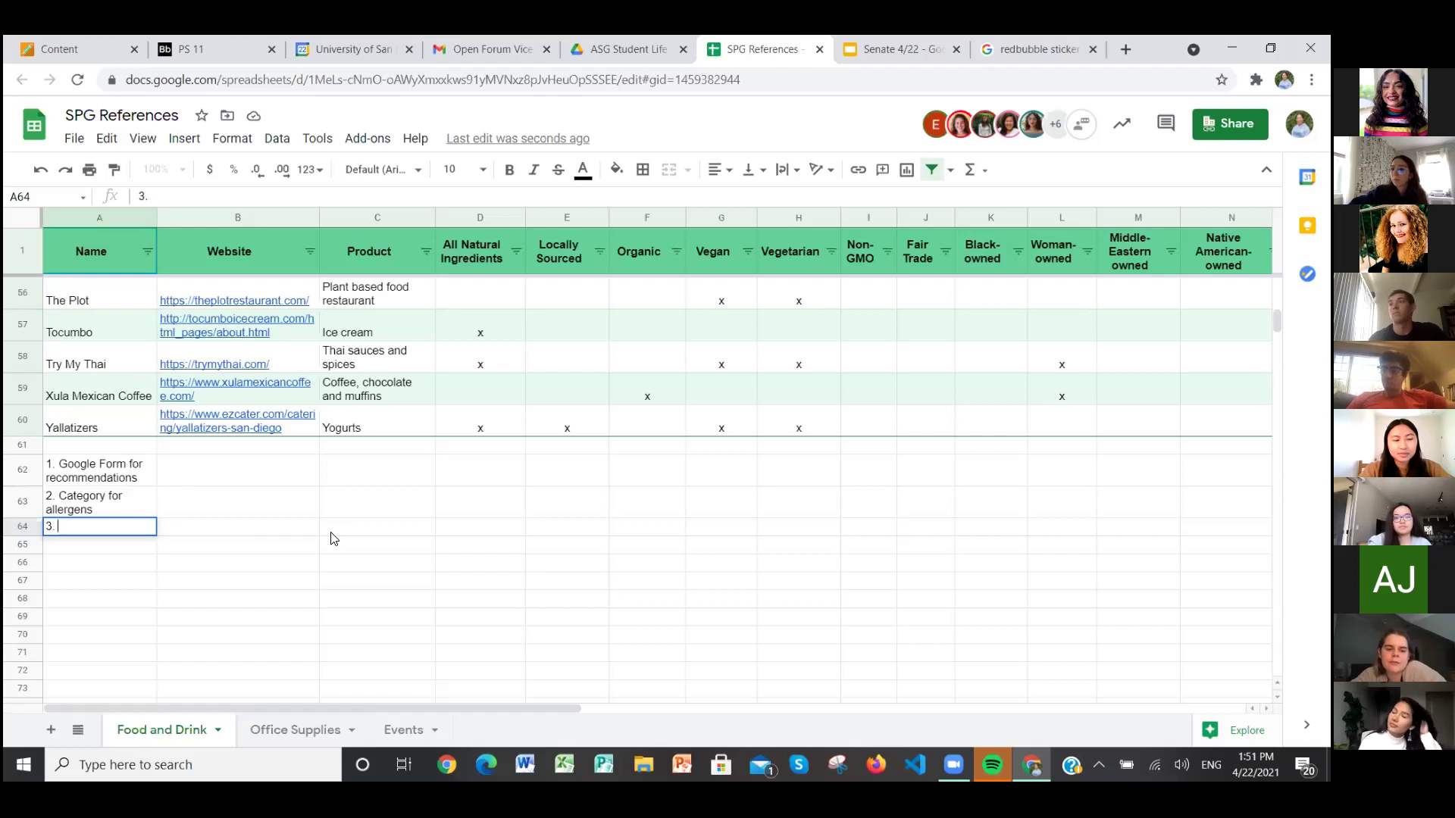
Step: Complete A64 as '3. Accessibility: determining if certain restaurants are accessible - partner with accessibility committee'
text(A)
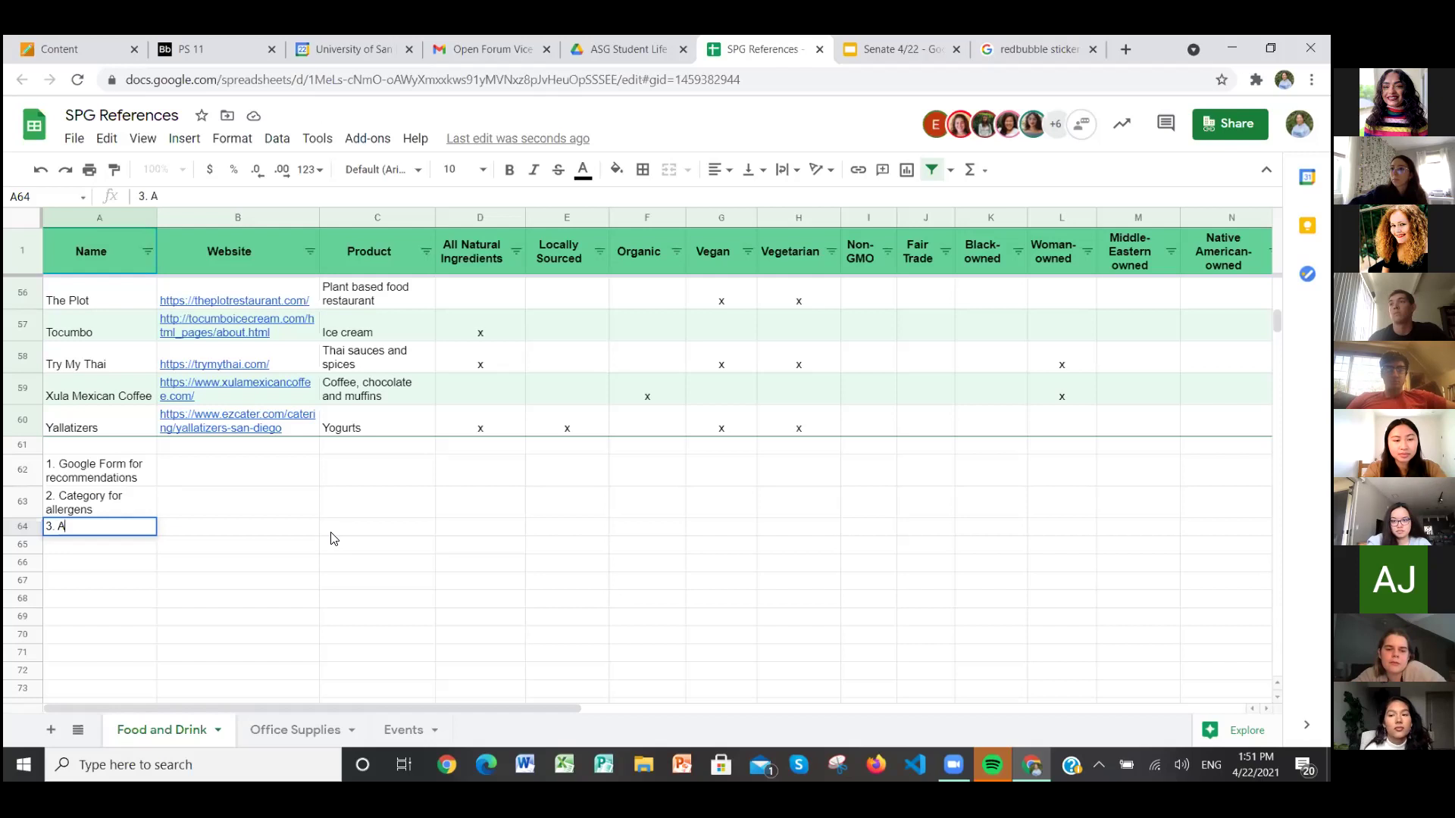
text(ccessibi)
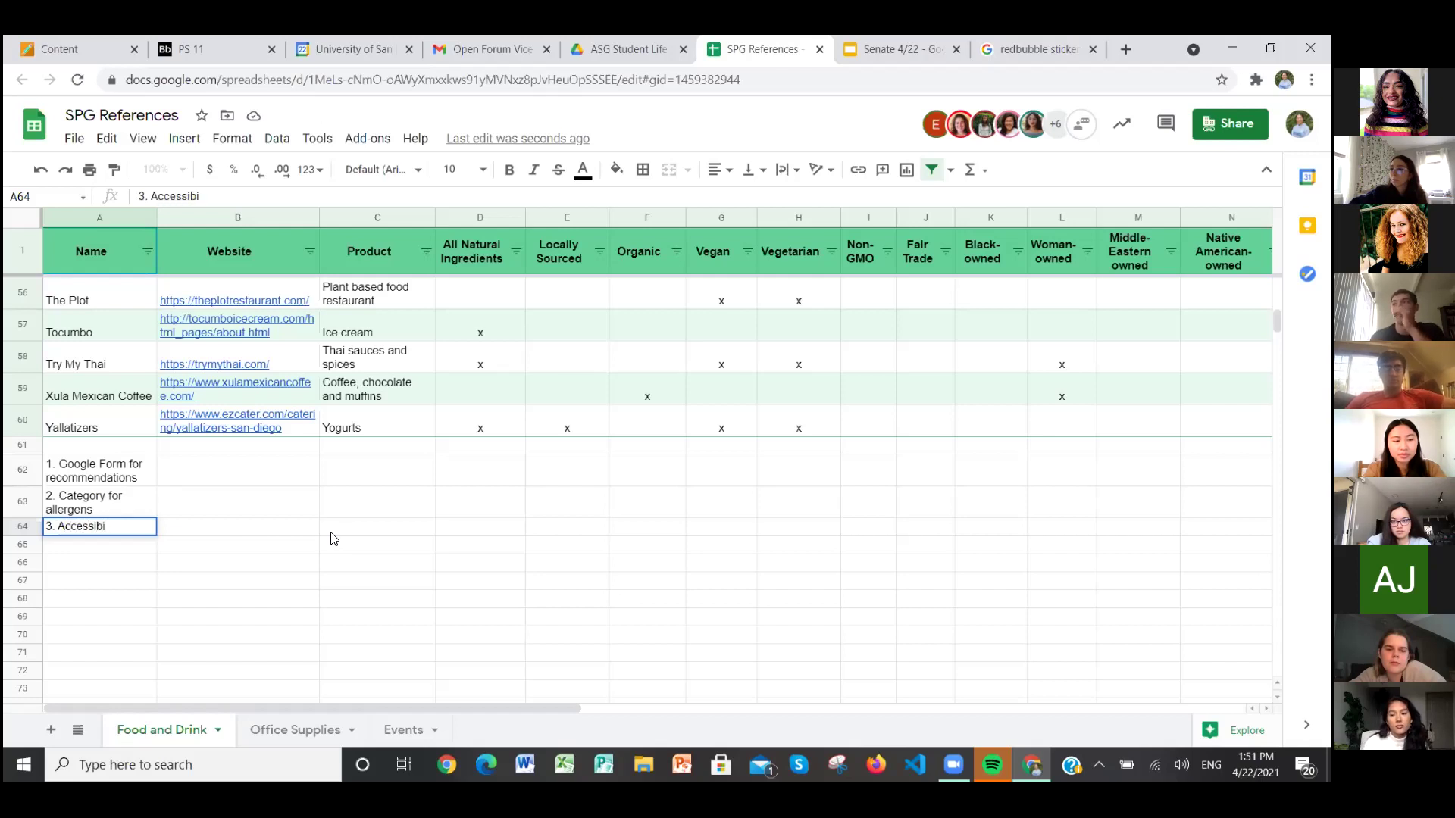
text(lity)
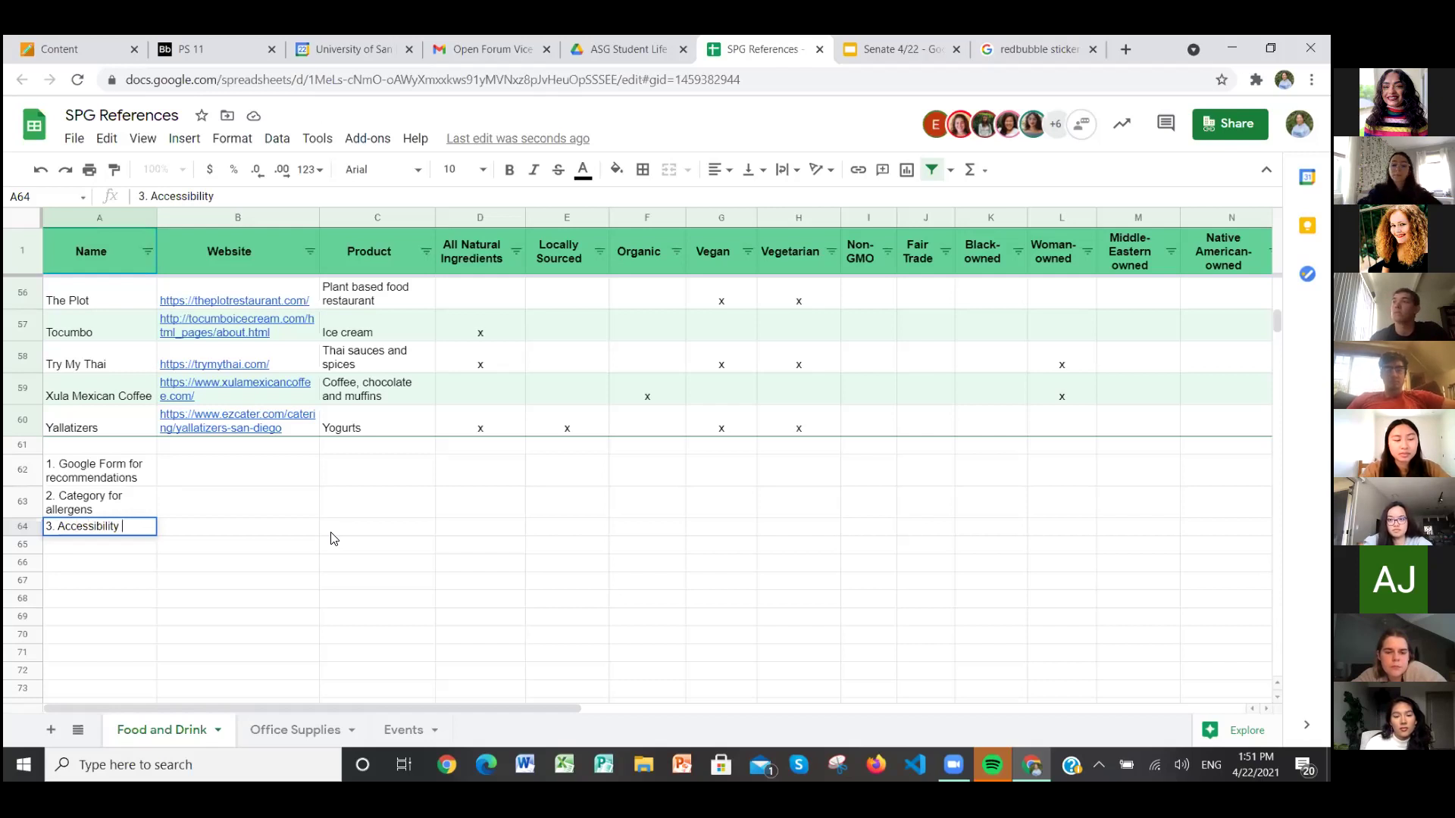
text(:)
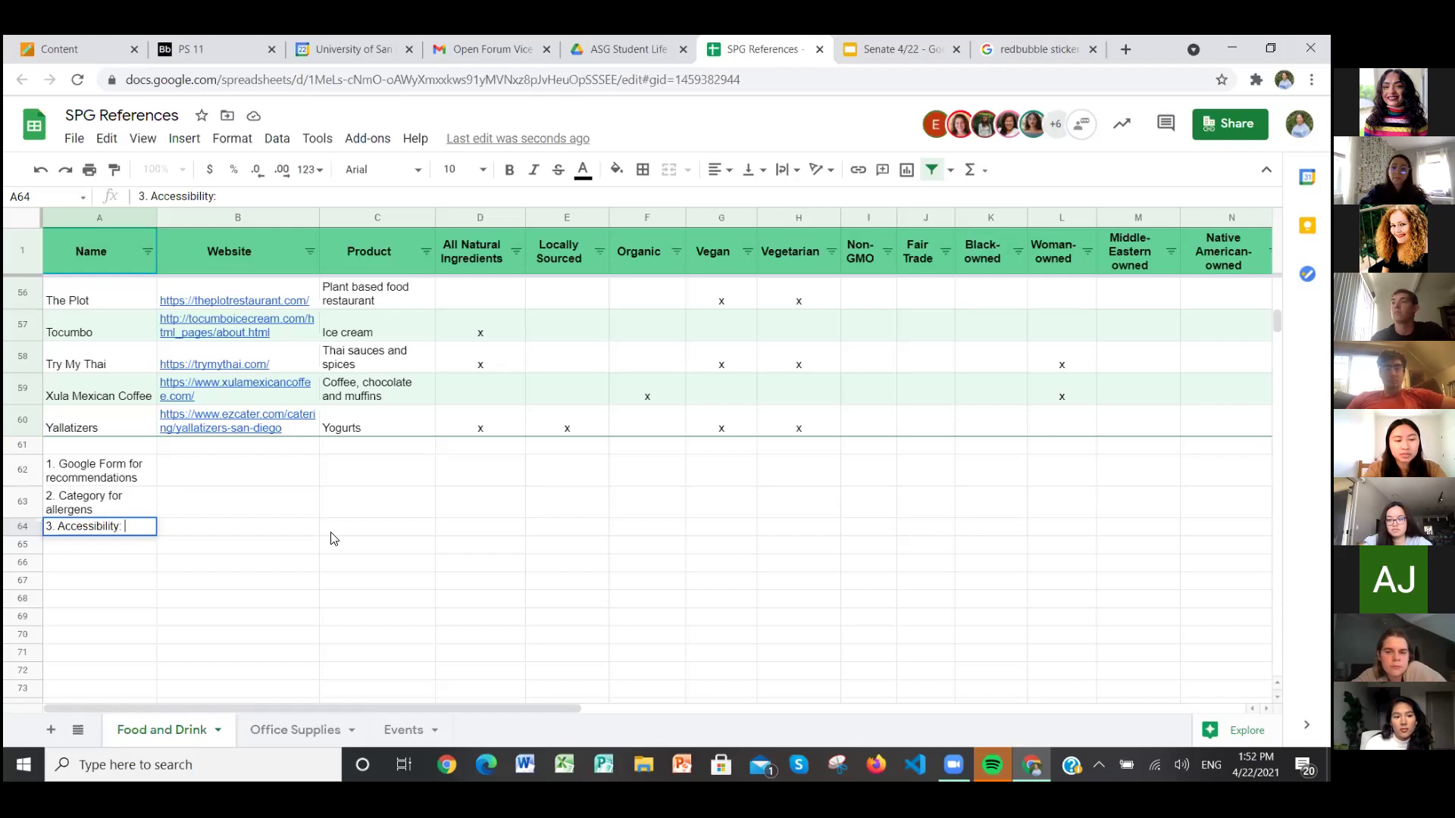
text( determin)
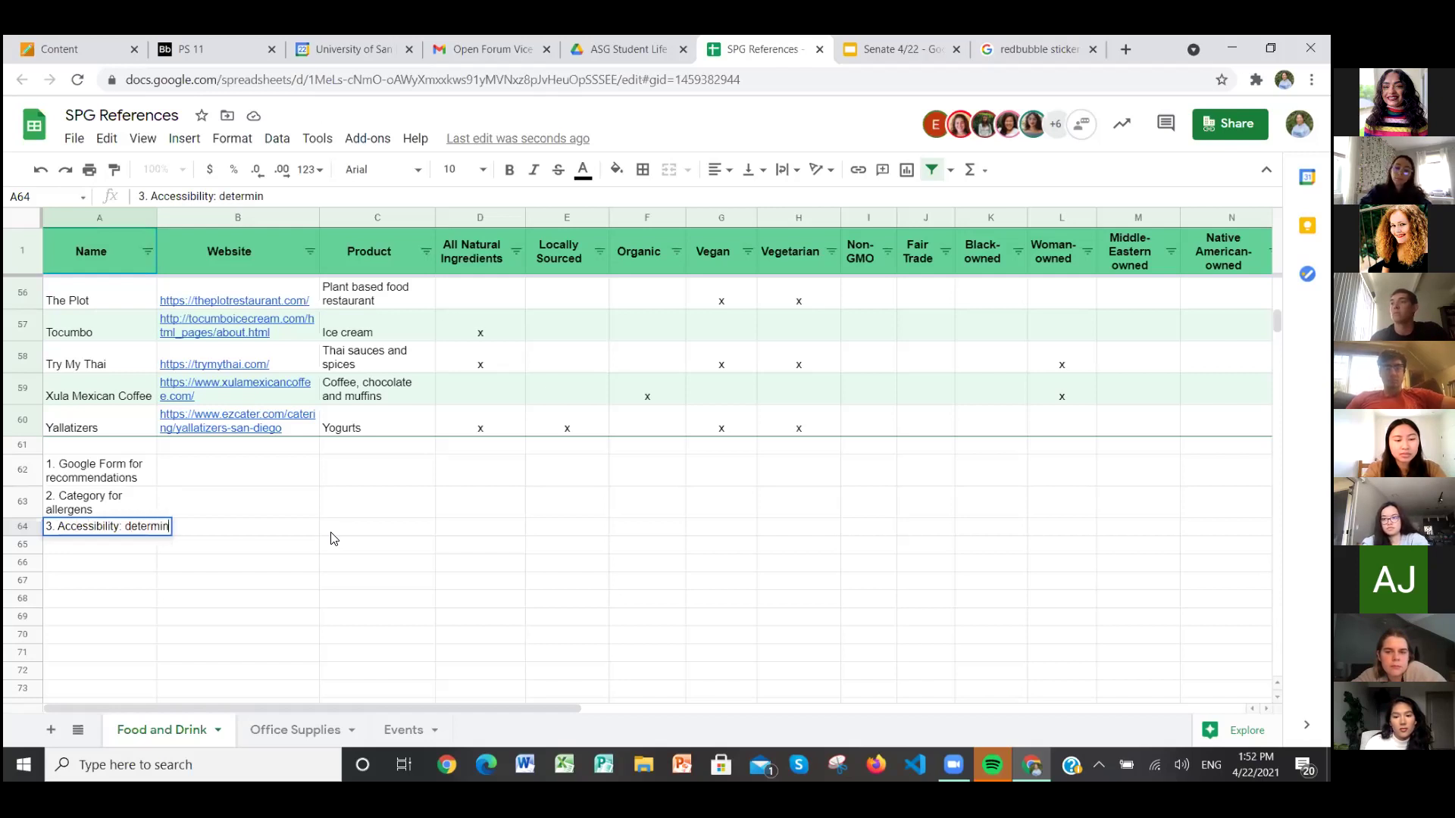
text(ing i)
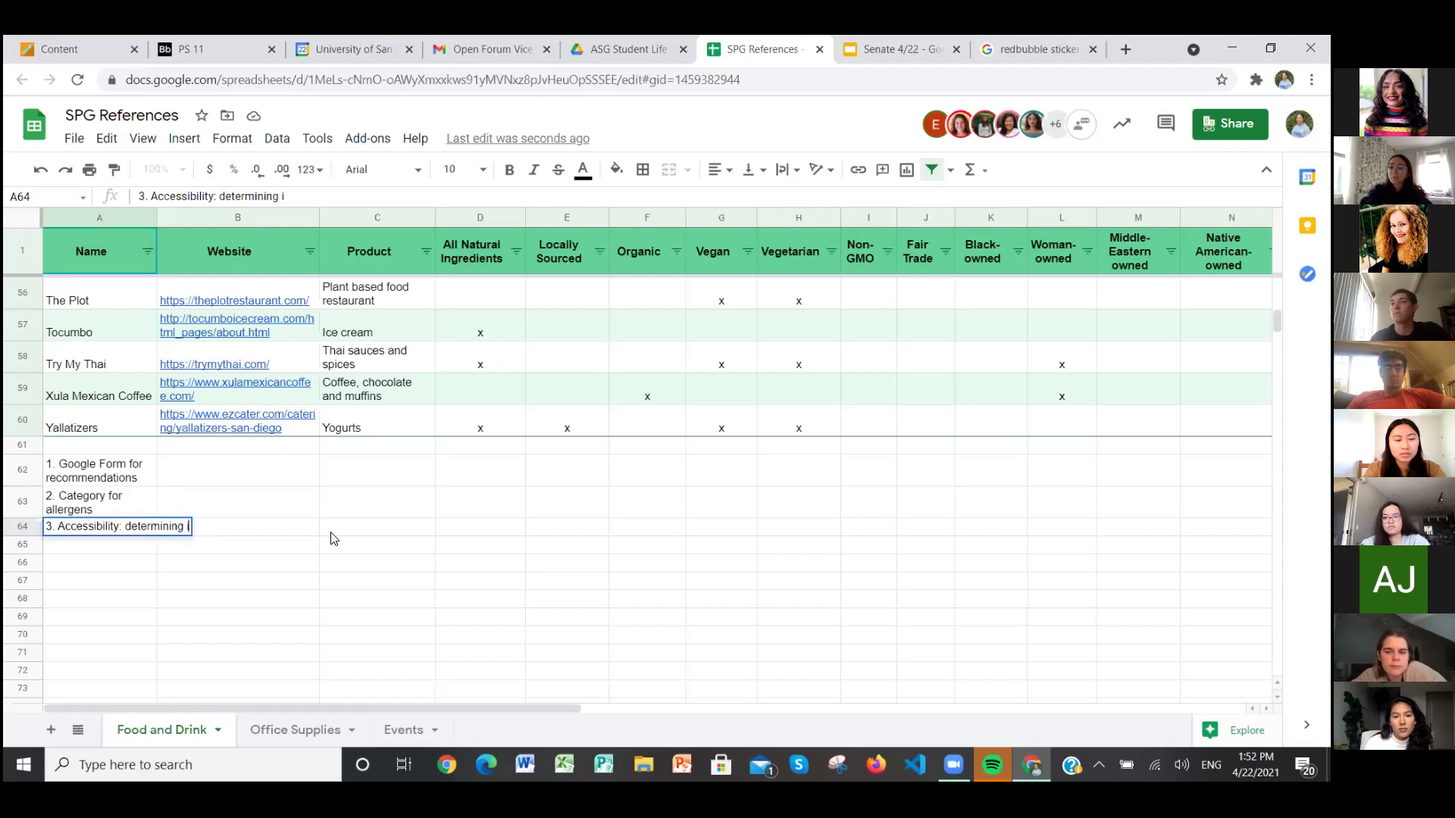
text(f certain restaurants are accessible )
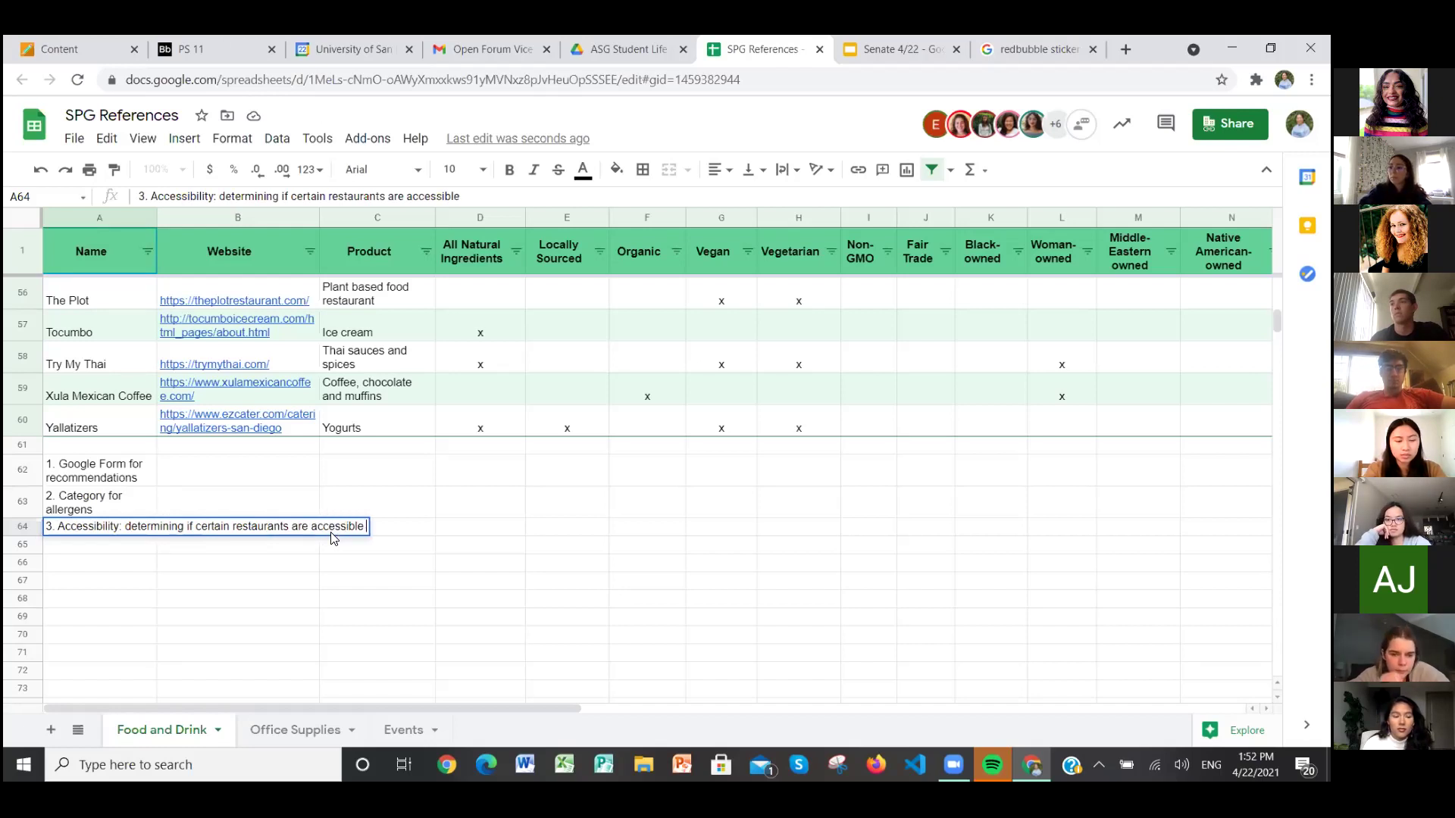
text(- partner with)
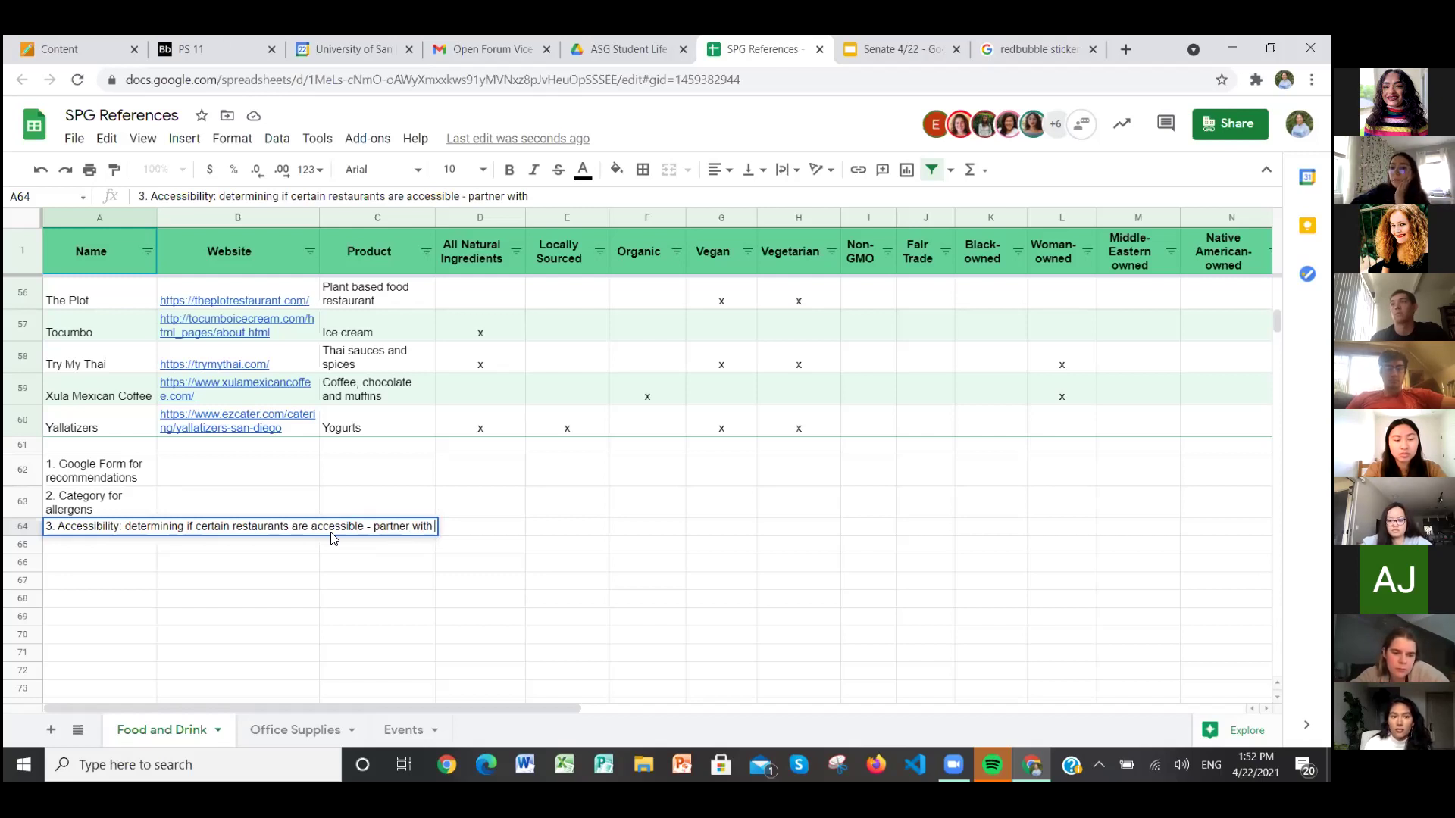
text(accessibility committee)
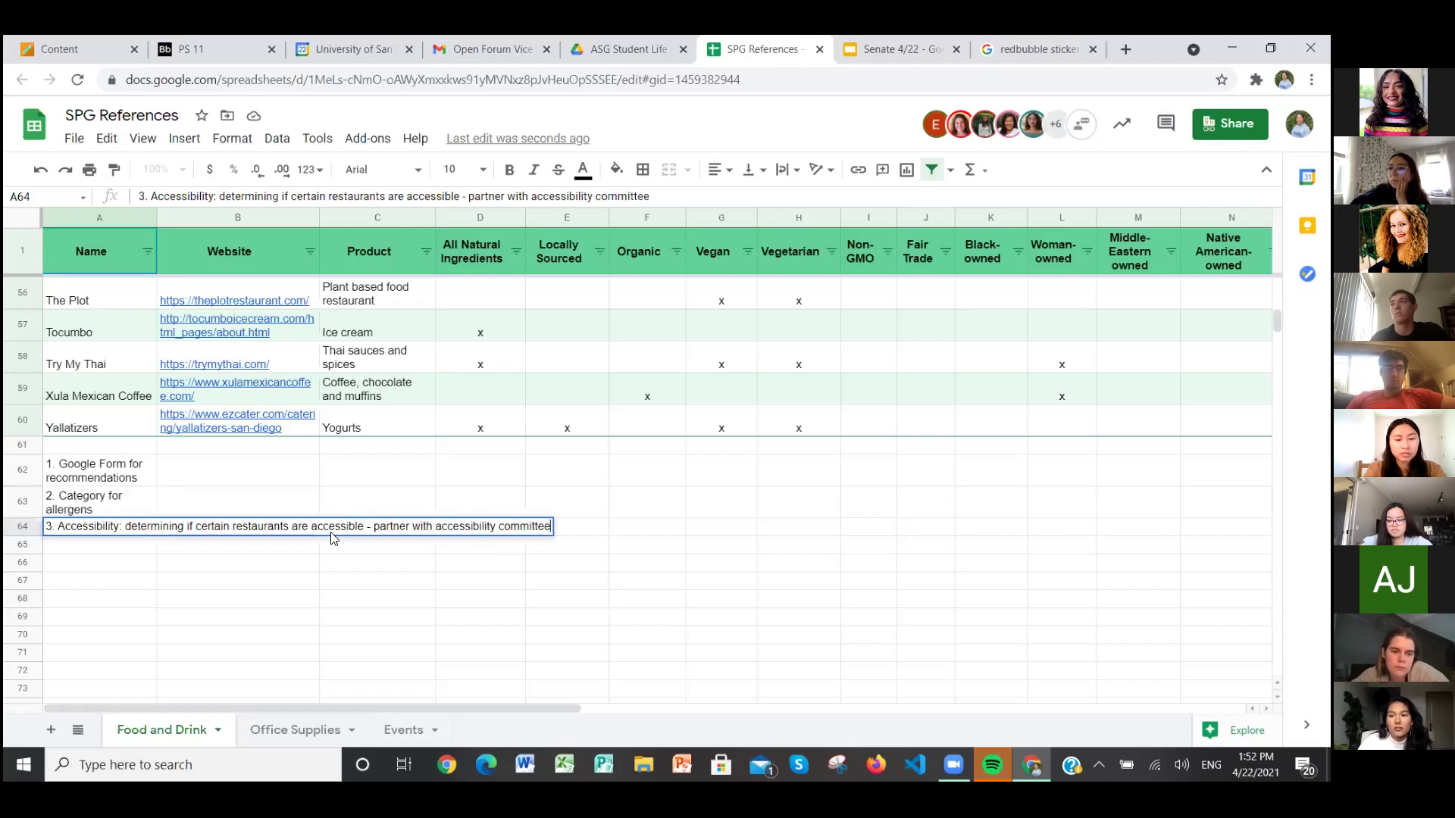
key(Return)
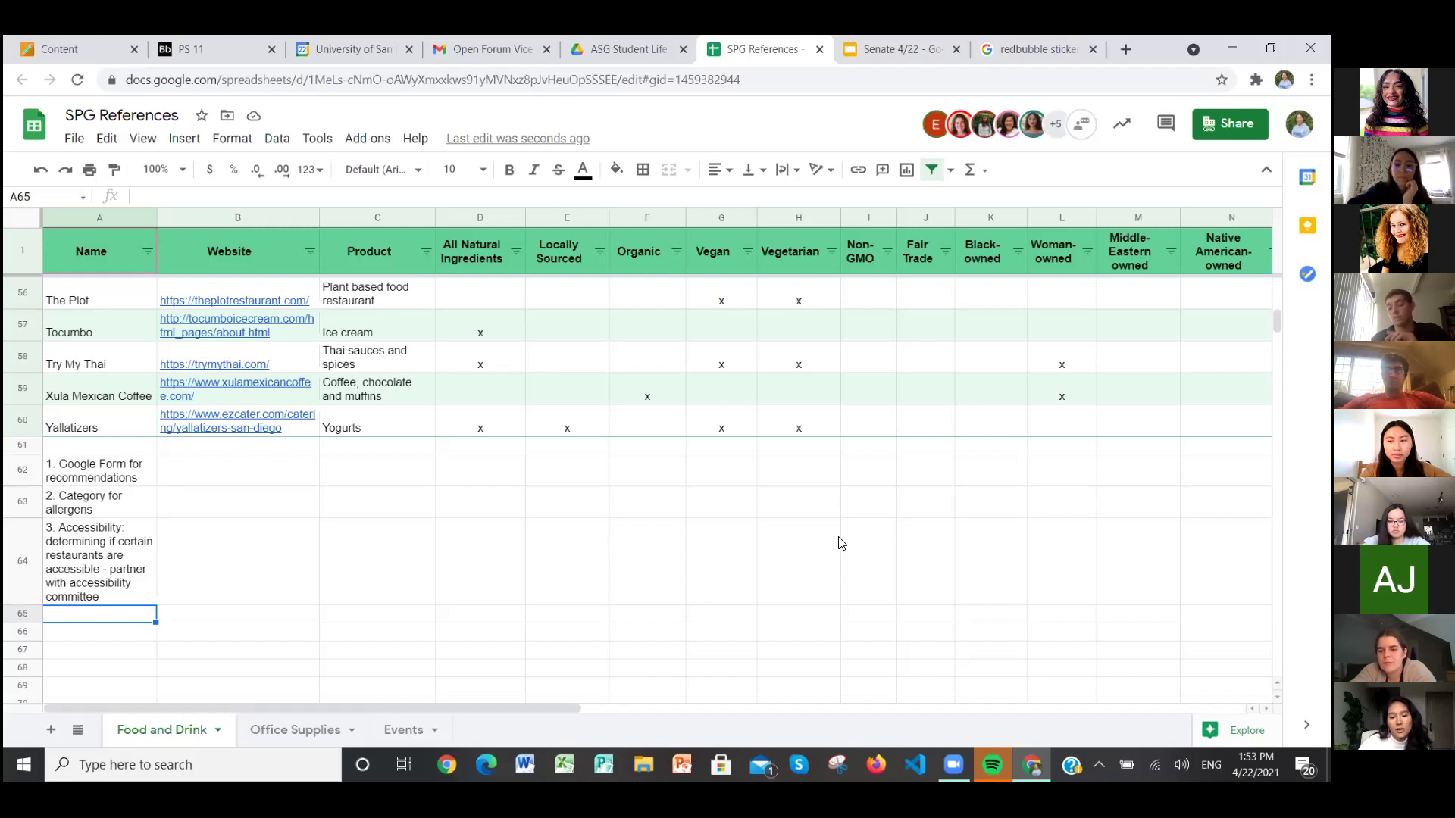
Step: Enter the fourth idea in A65 so it reads '4. post for marketing committee'
text(4)
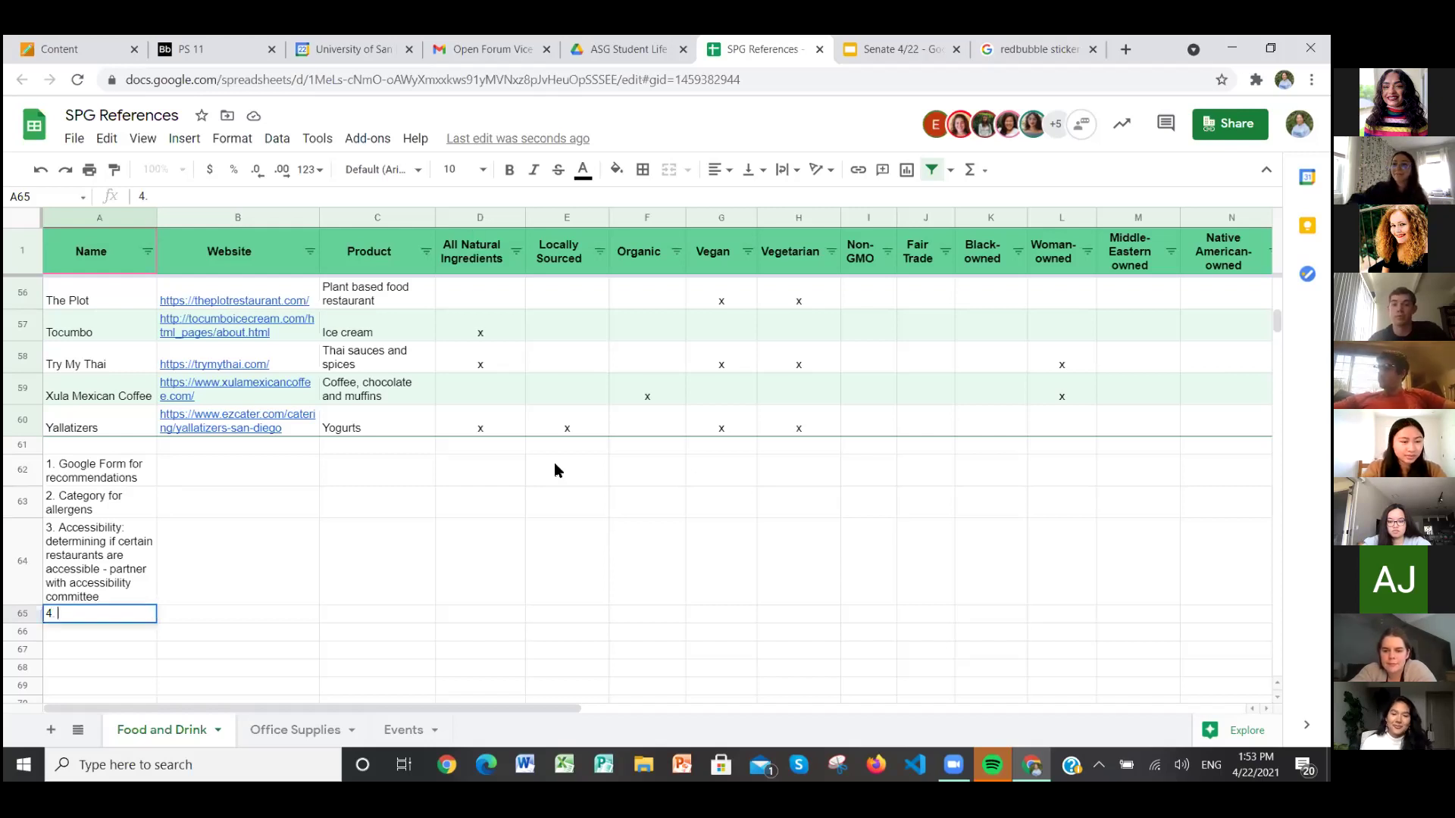
text(. post on marketing)
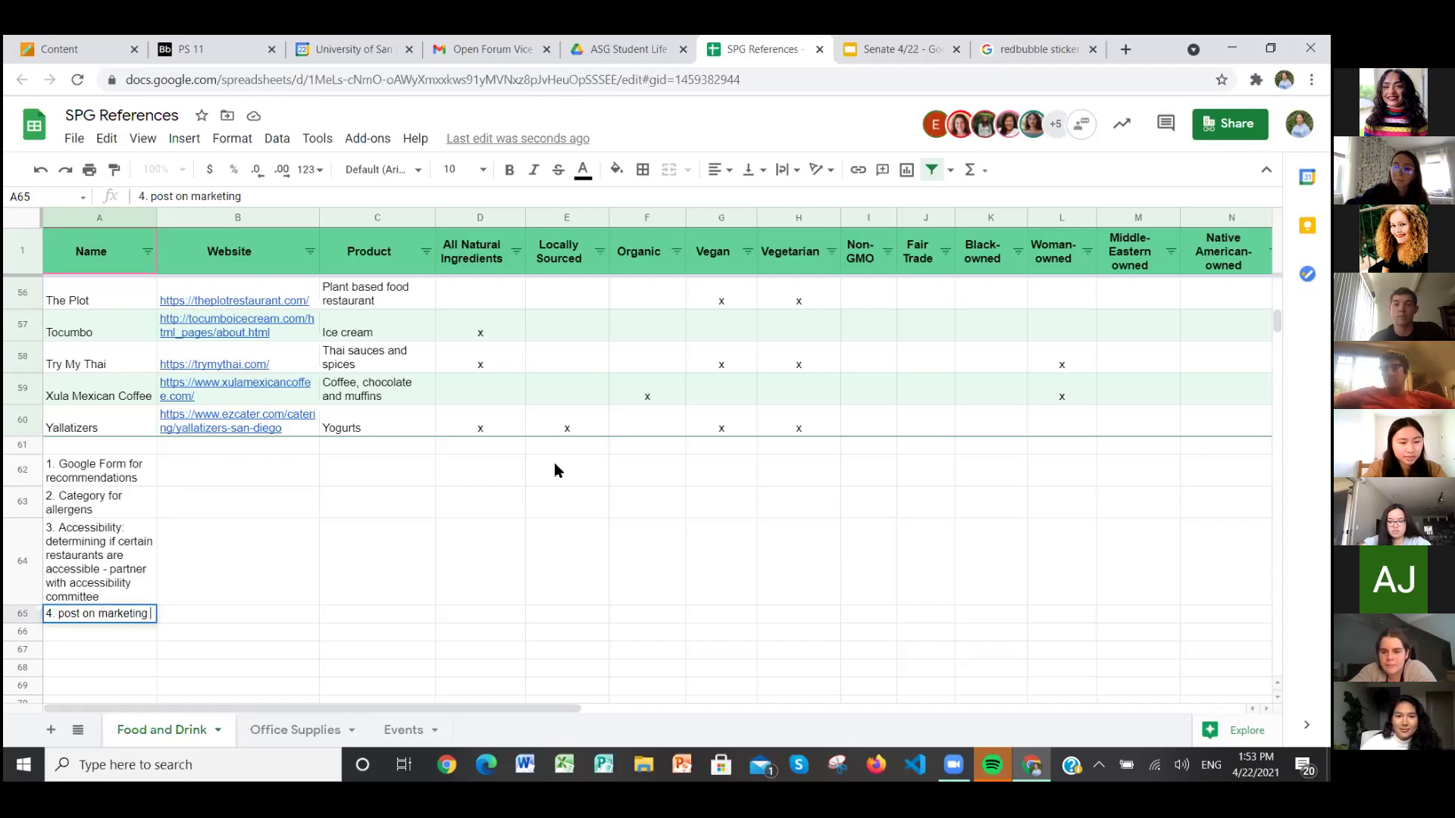
text( committee website)
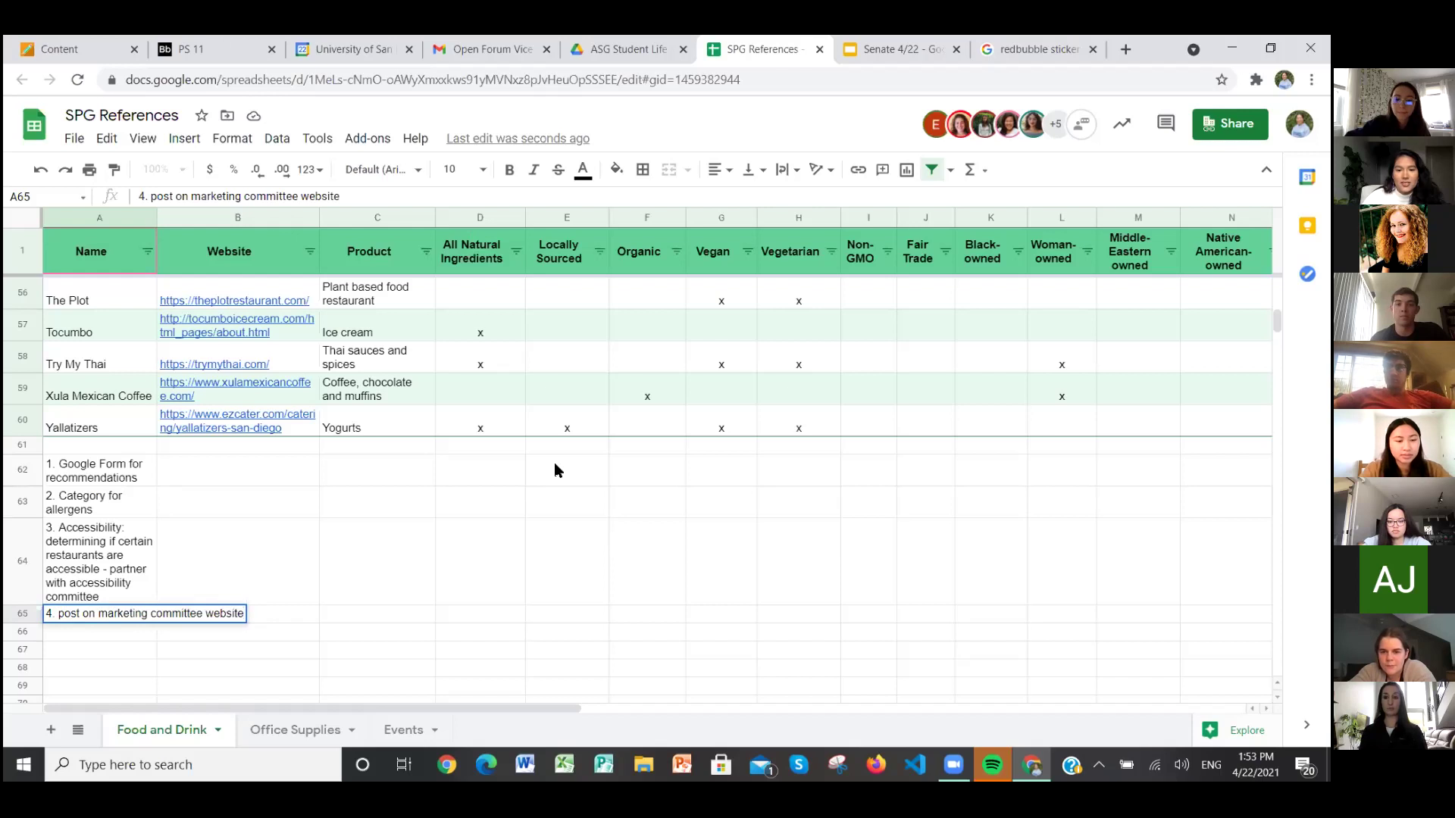
key(BackSpace)
key(BackSpace)
key(BackSpace)
key(BackSpace)
key(BackSpace)
key(BackSpace)
key(BackSpace)
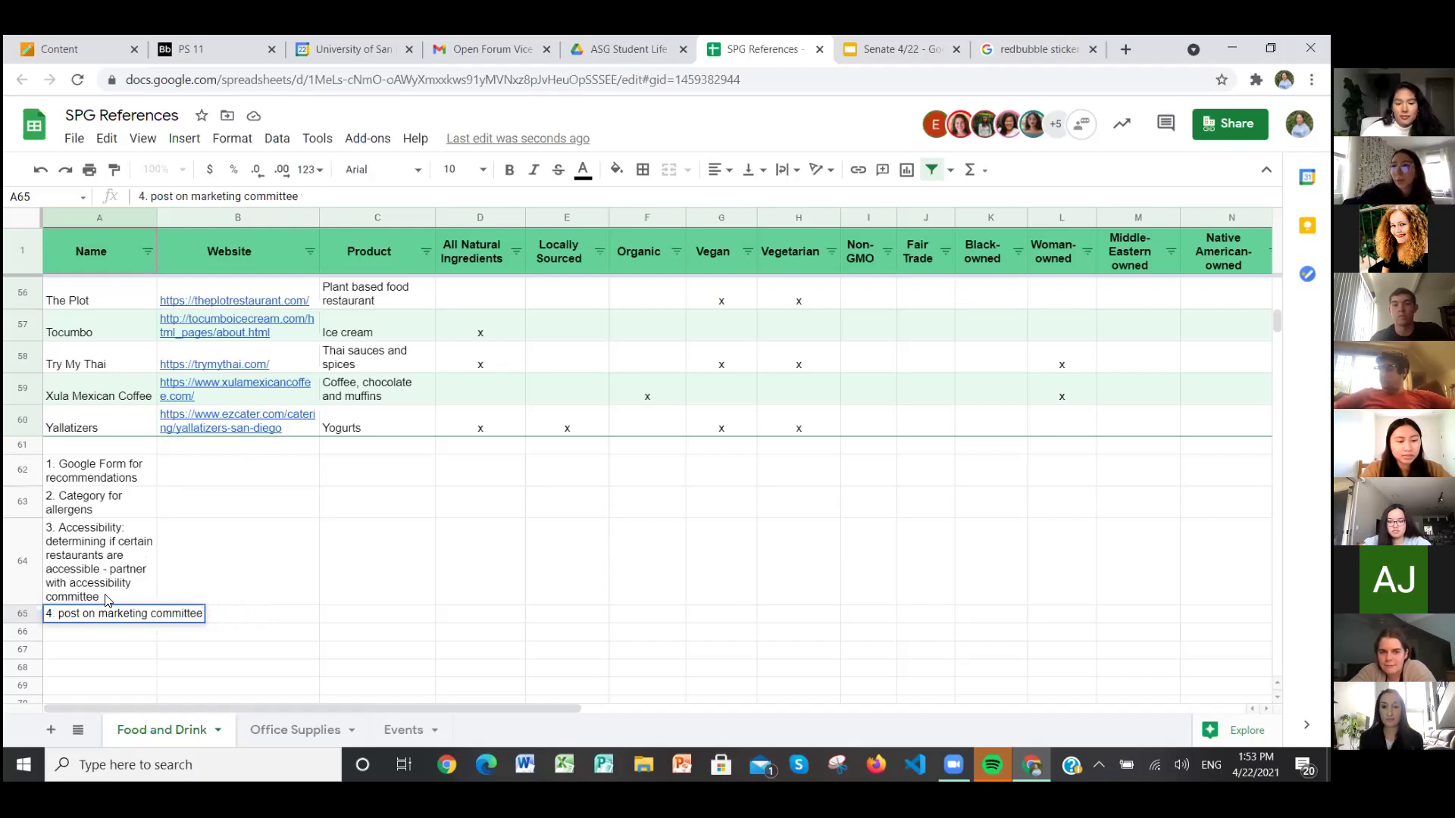
click(94, 612)
key(BackSpace)
key(BackSpace)
key(BackSpace)
text(fo)
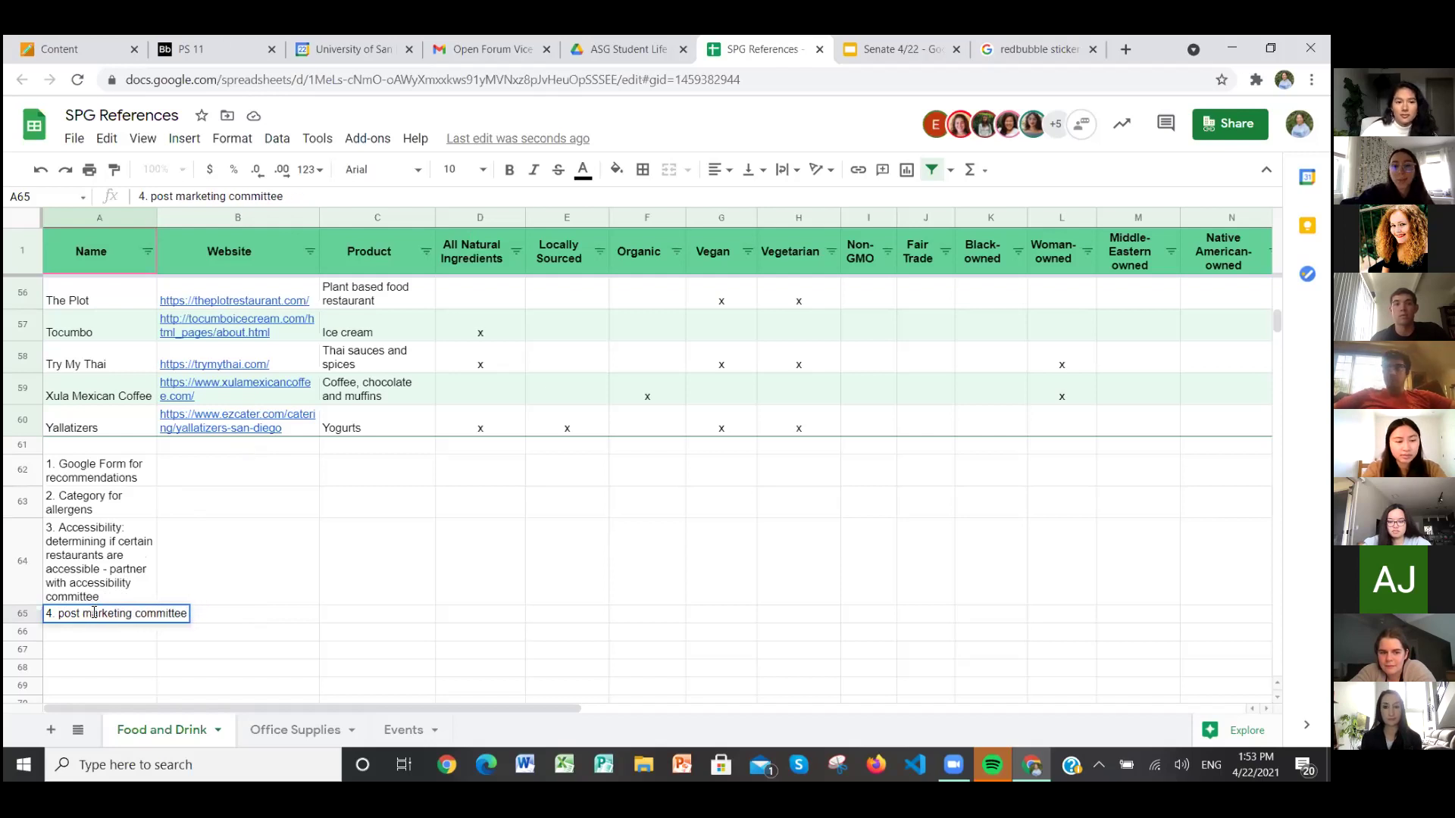
text(r)
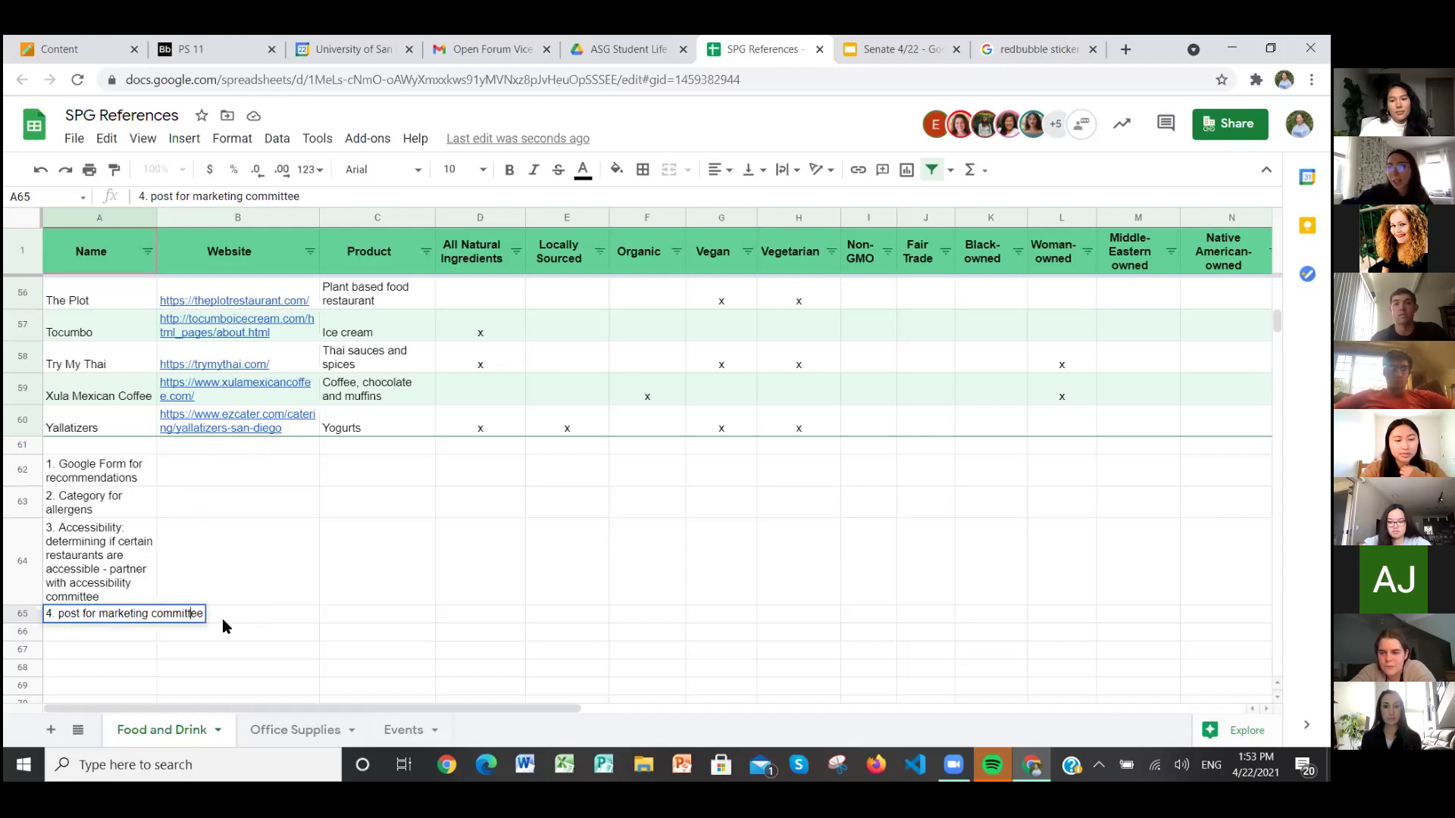
click(222, 618)
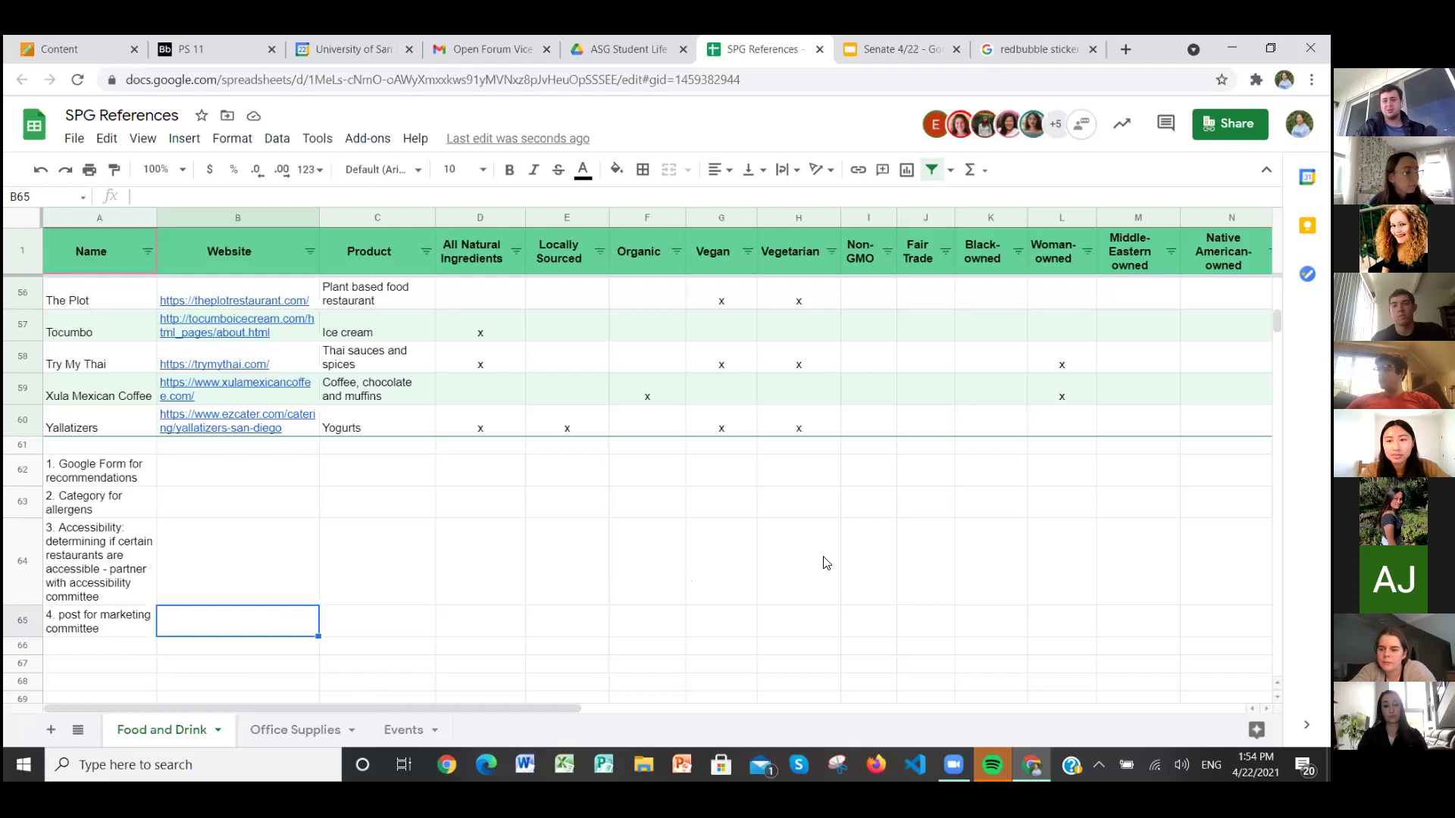
Step: Enter '5. clarity' in A66 as the fifth idea
key(Return)
text(5. clarity)
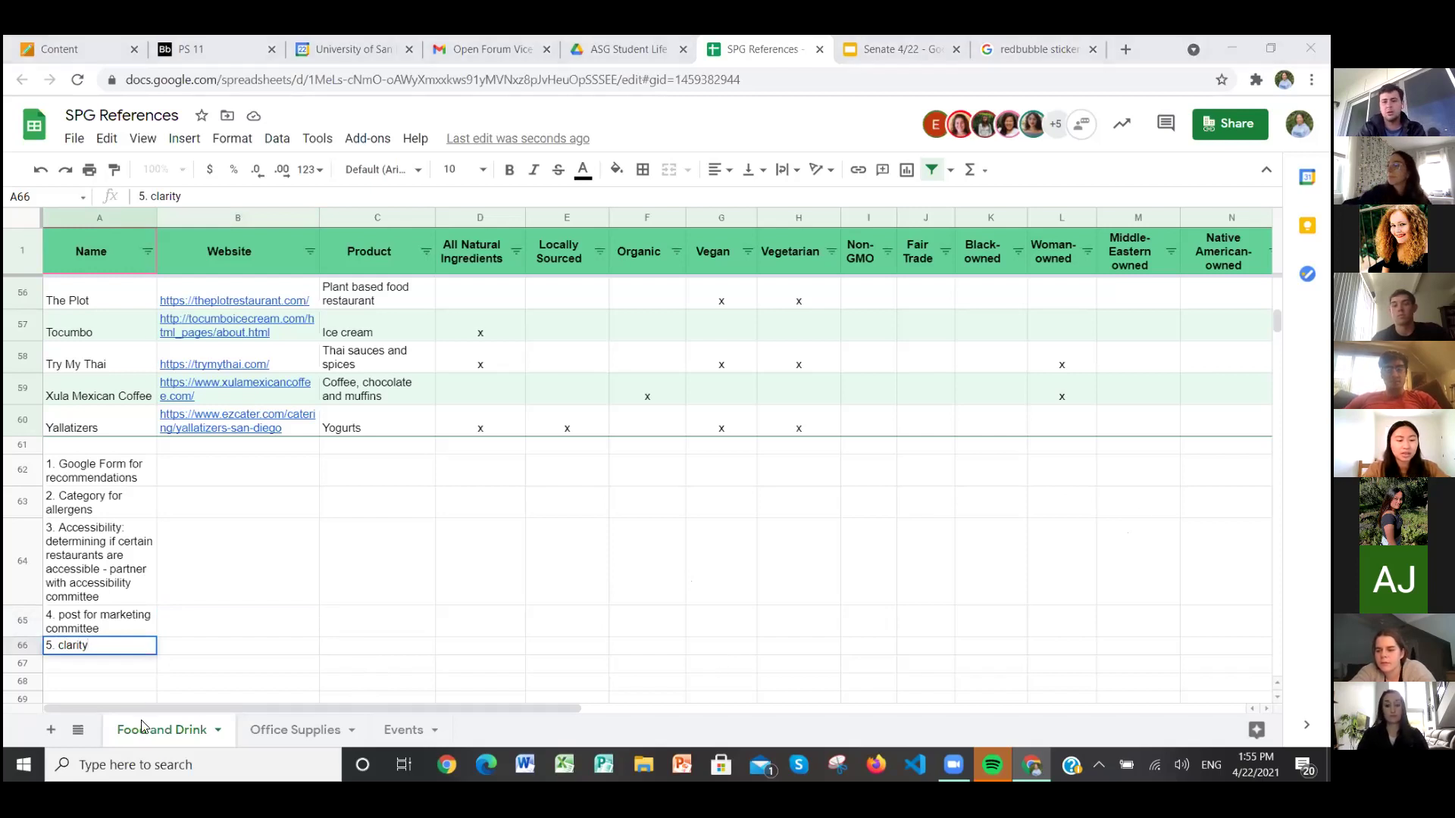
scroll(373, 503, up, 10)
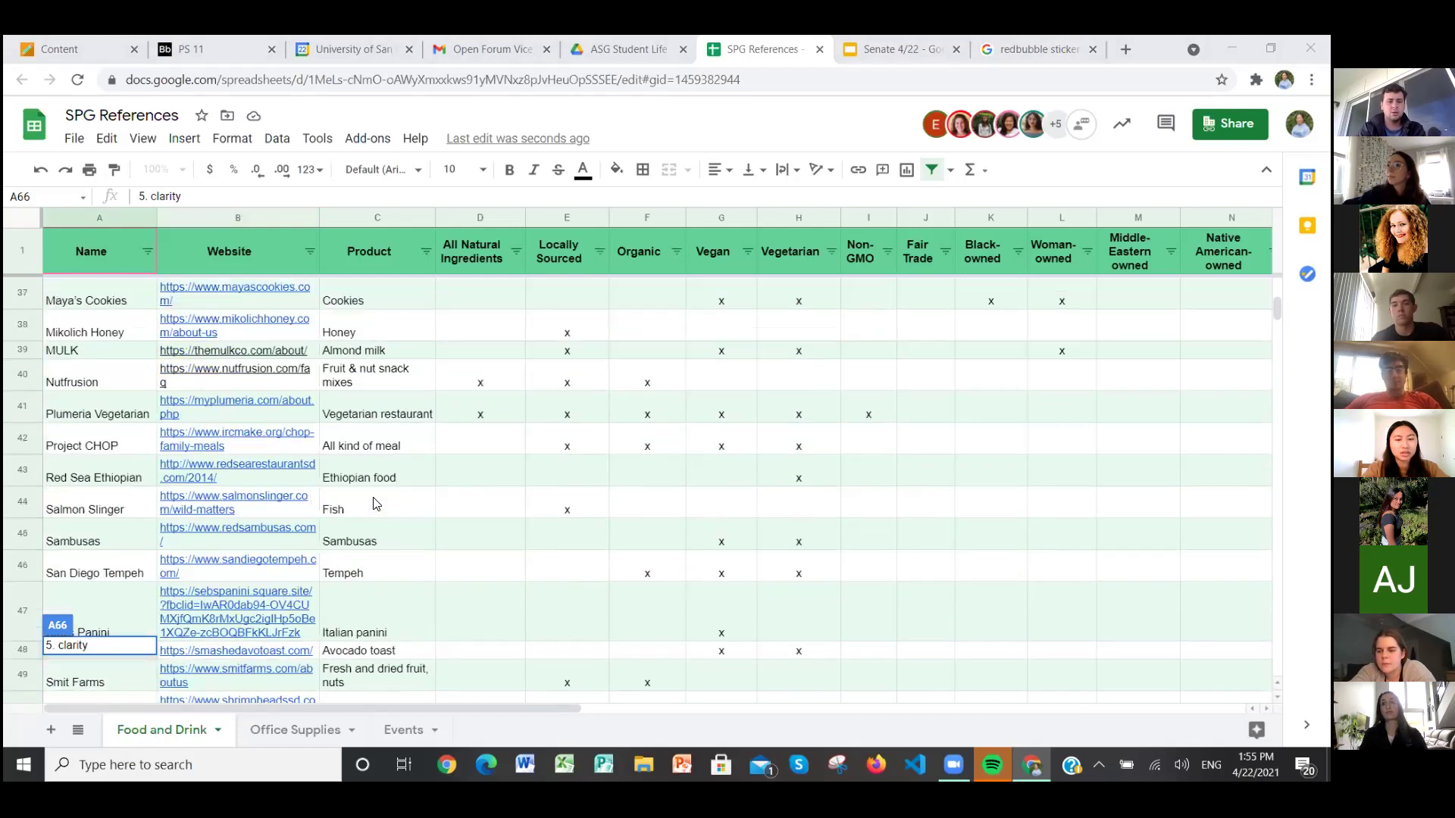
scroll(374, 504, down, 13)
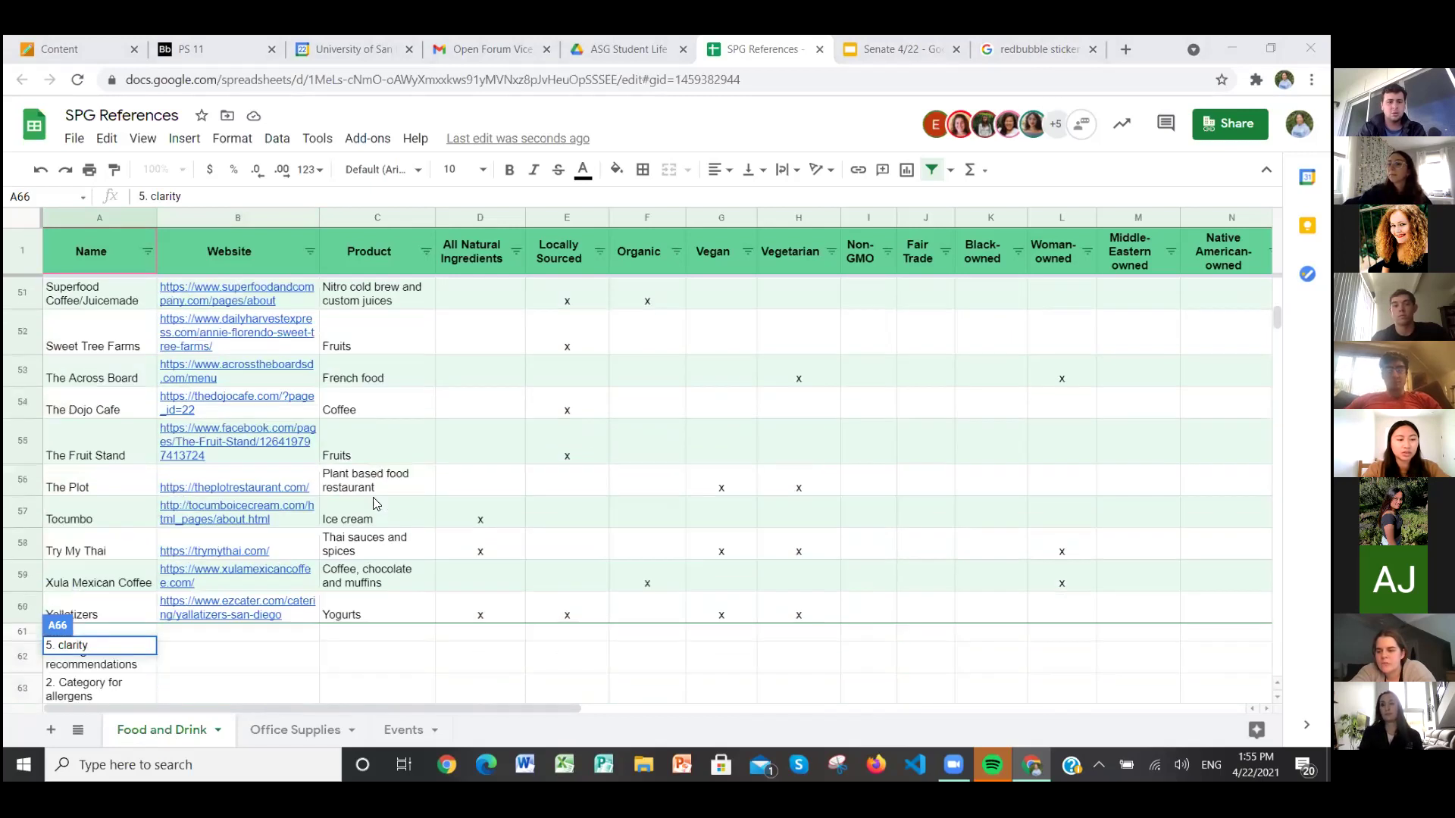
scroll(374, 504, up, 4)
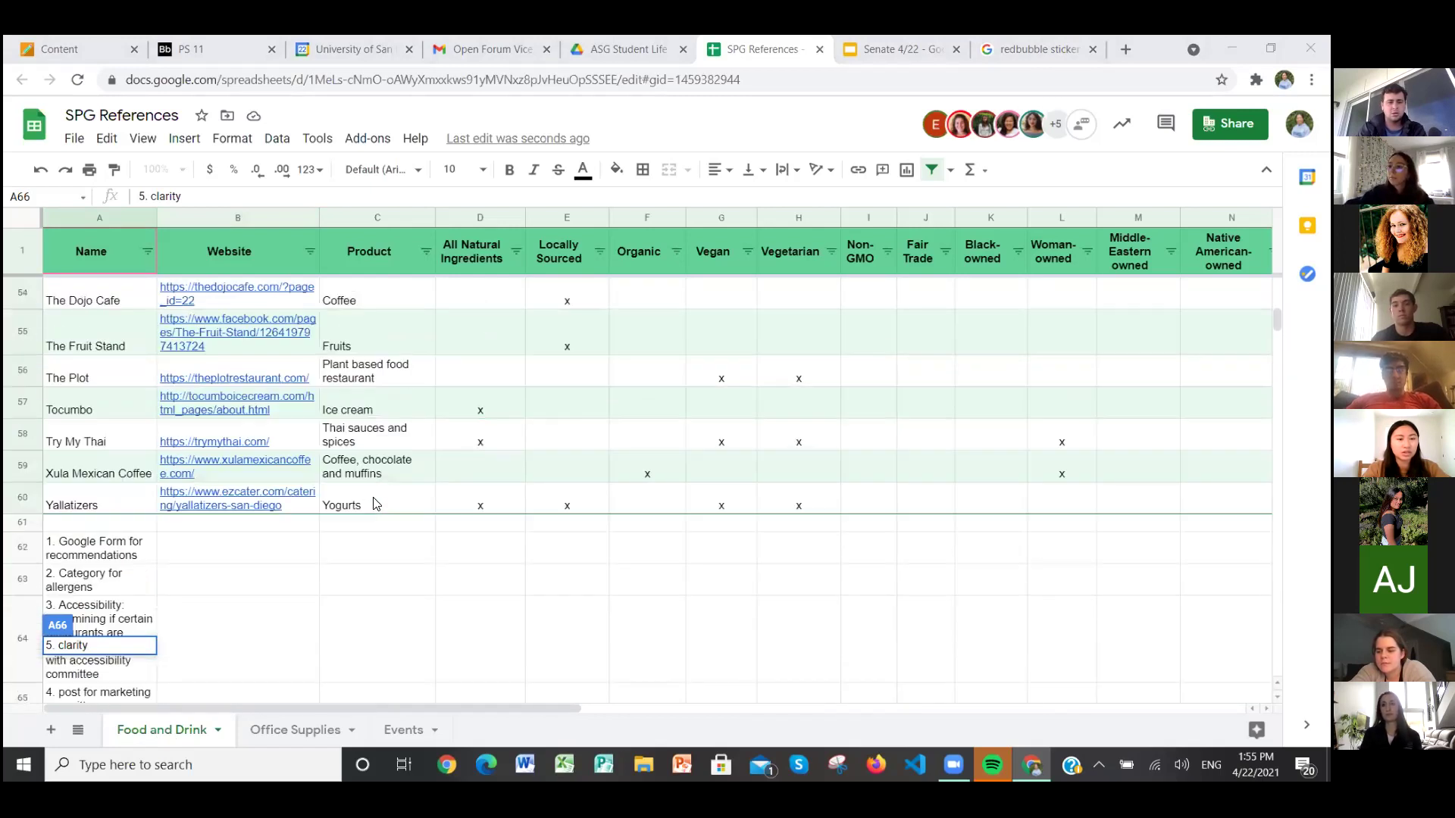
click(342, 563)
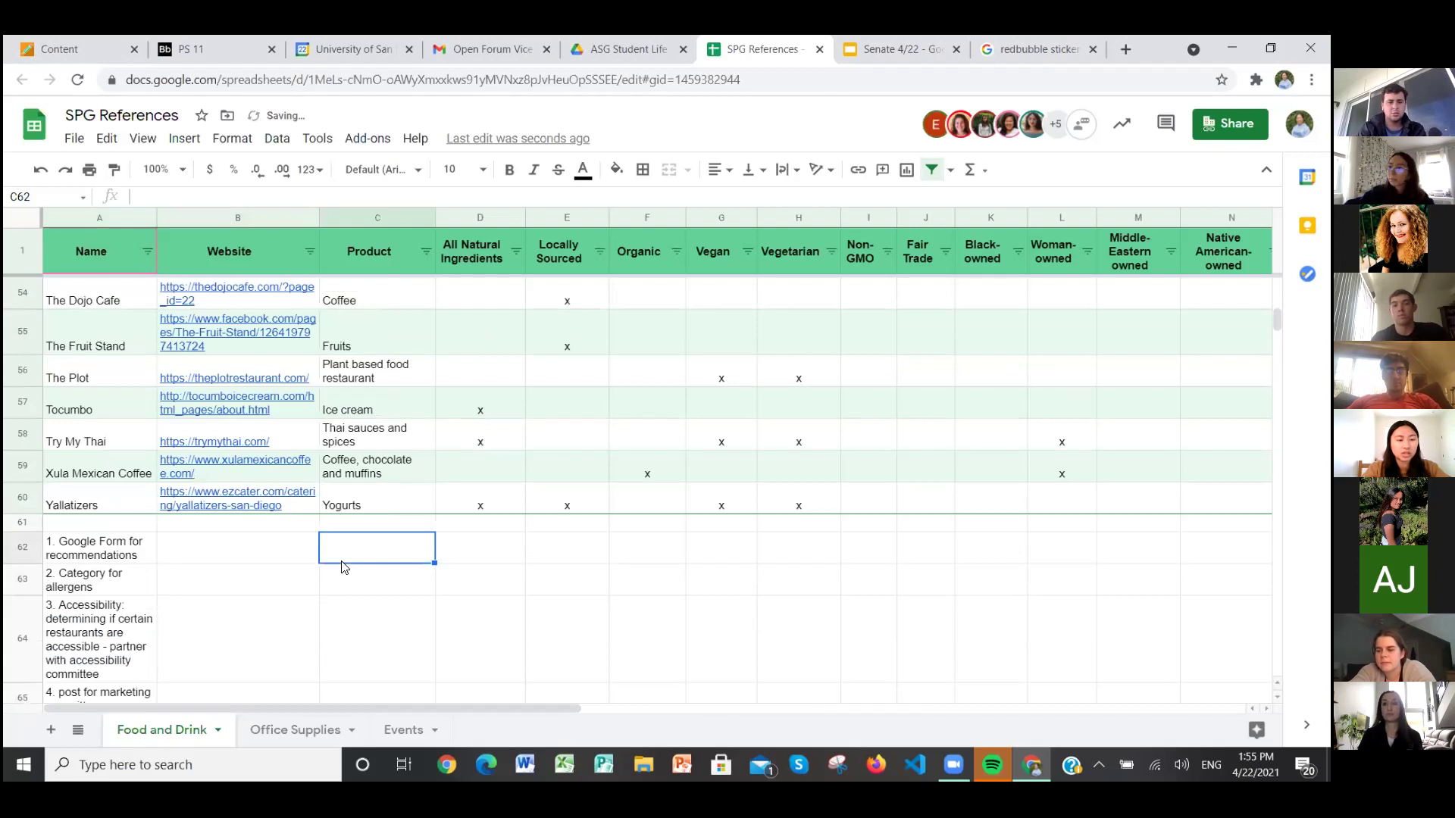
Step: Switch to the Office Supplies sheet
scroll(342, 566, down, 1)
scroll(343, 567, down, 1)
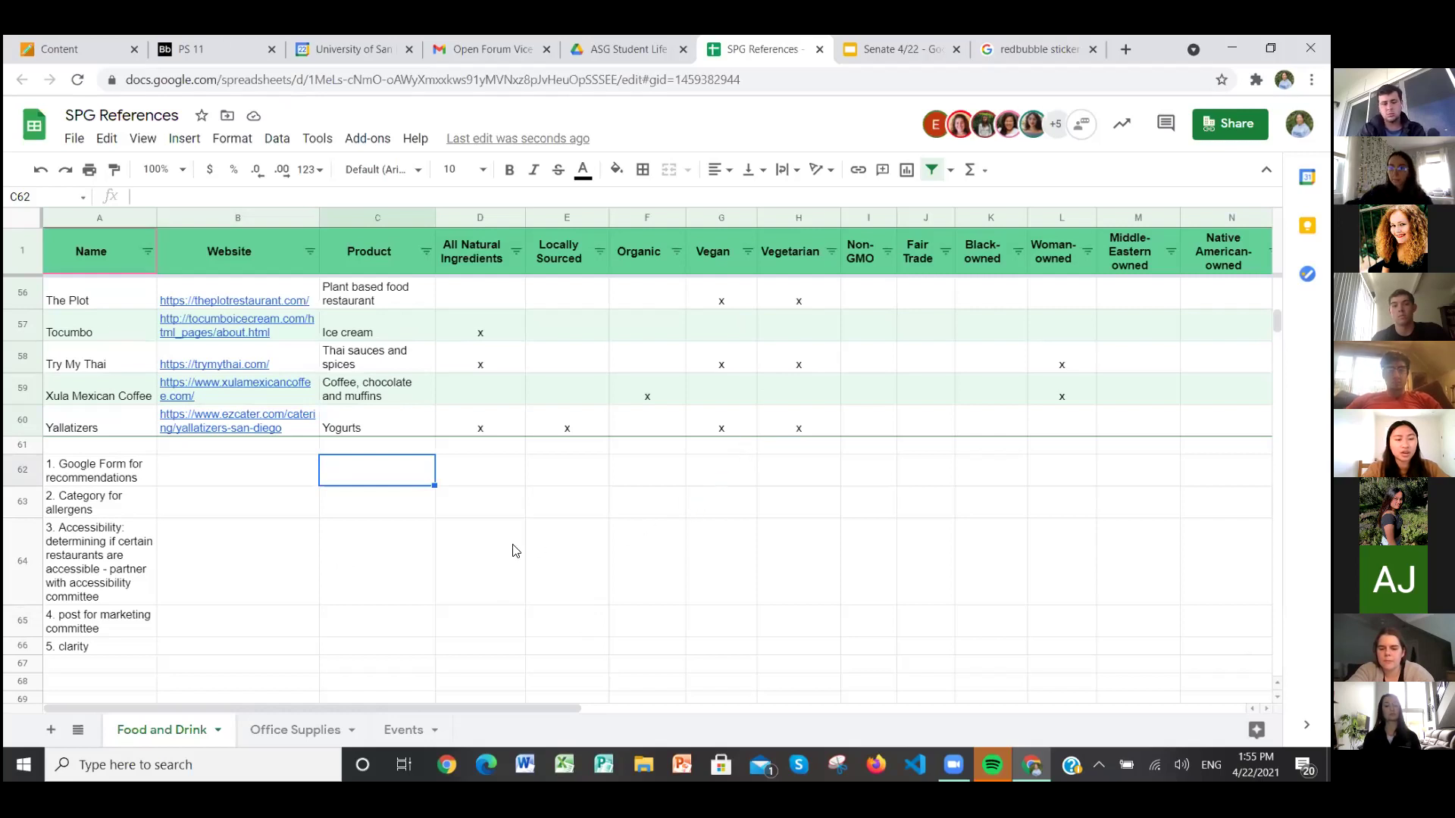
click(318, 730)
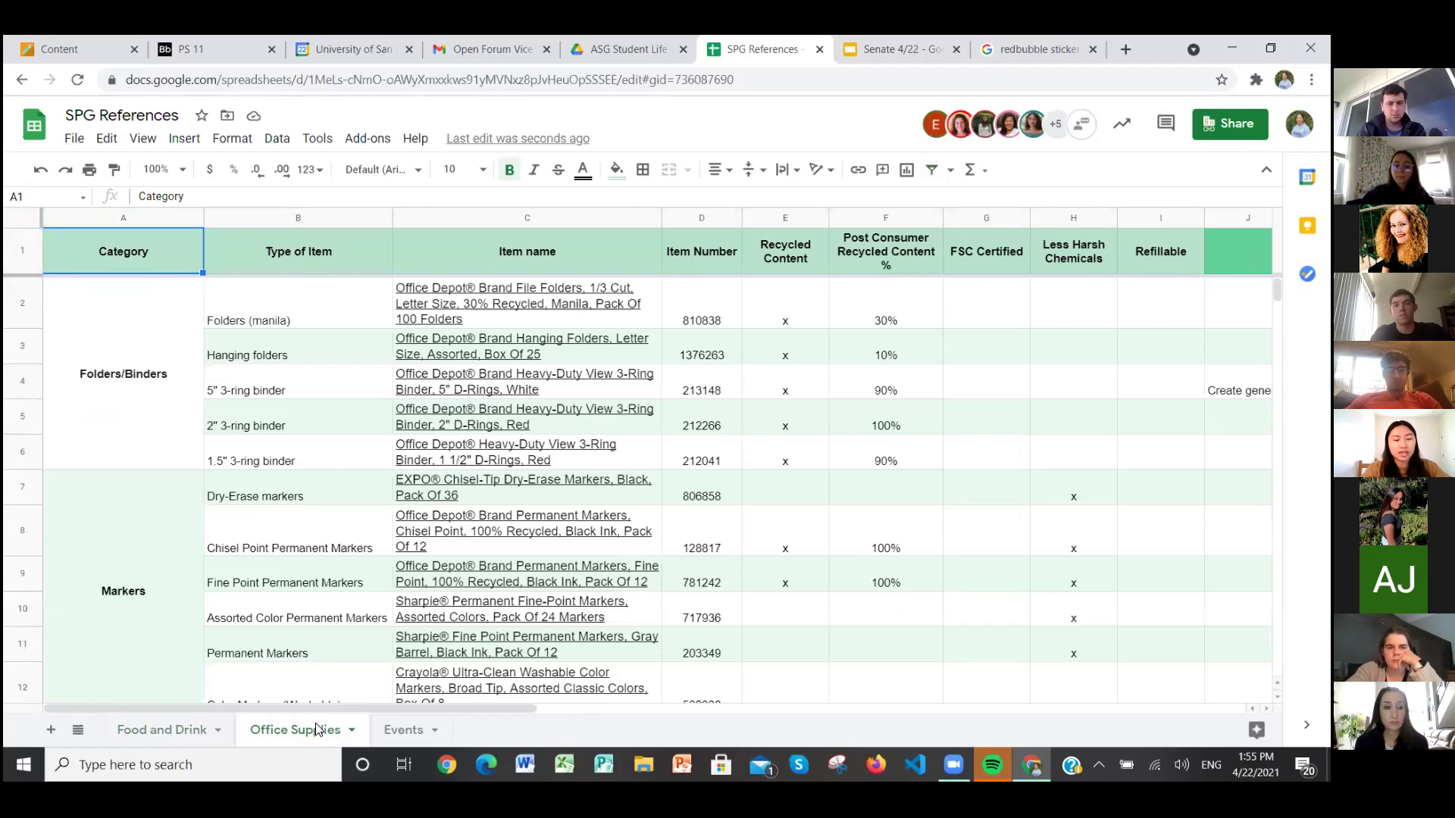
click(391, 728)
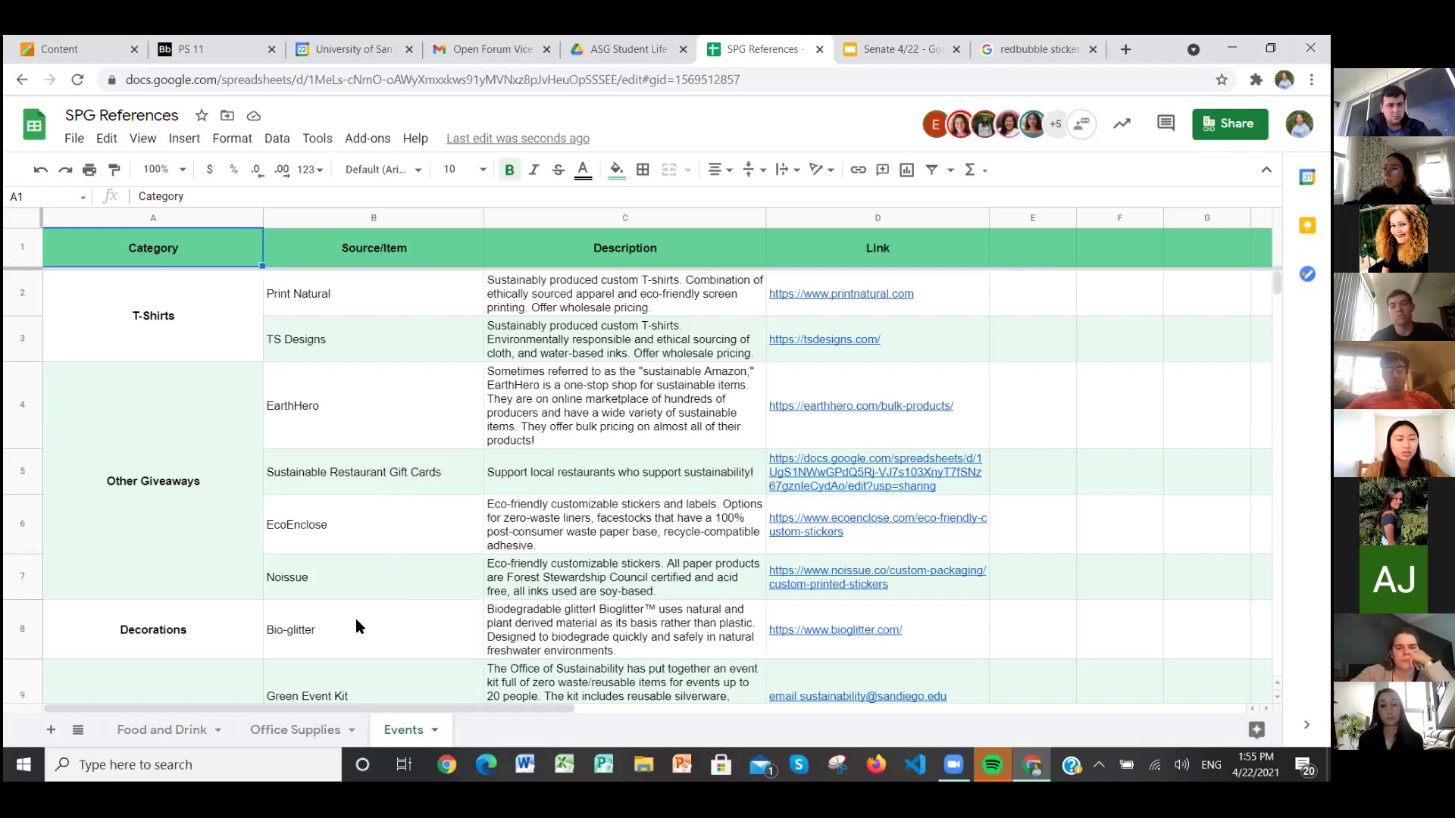
scroll(392, 577, down, 1)
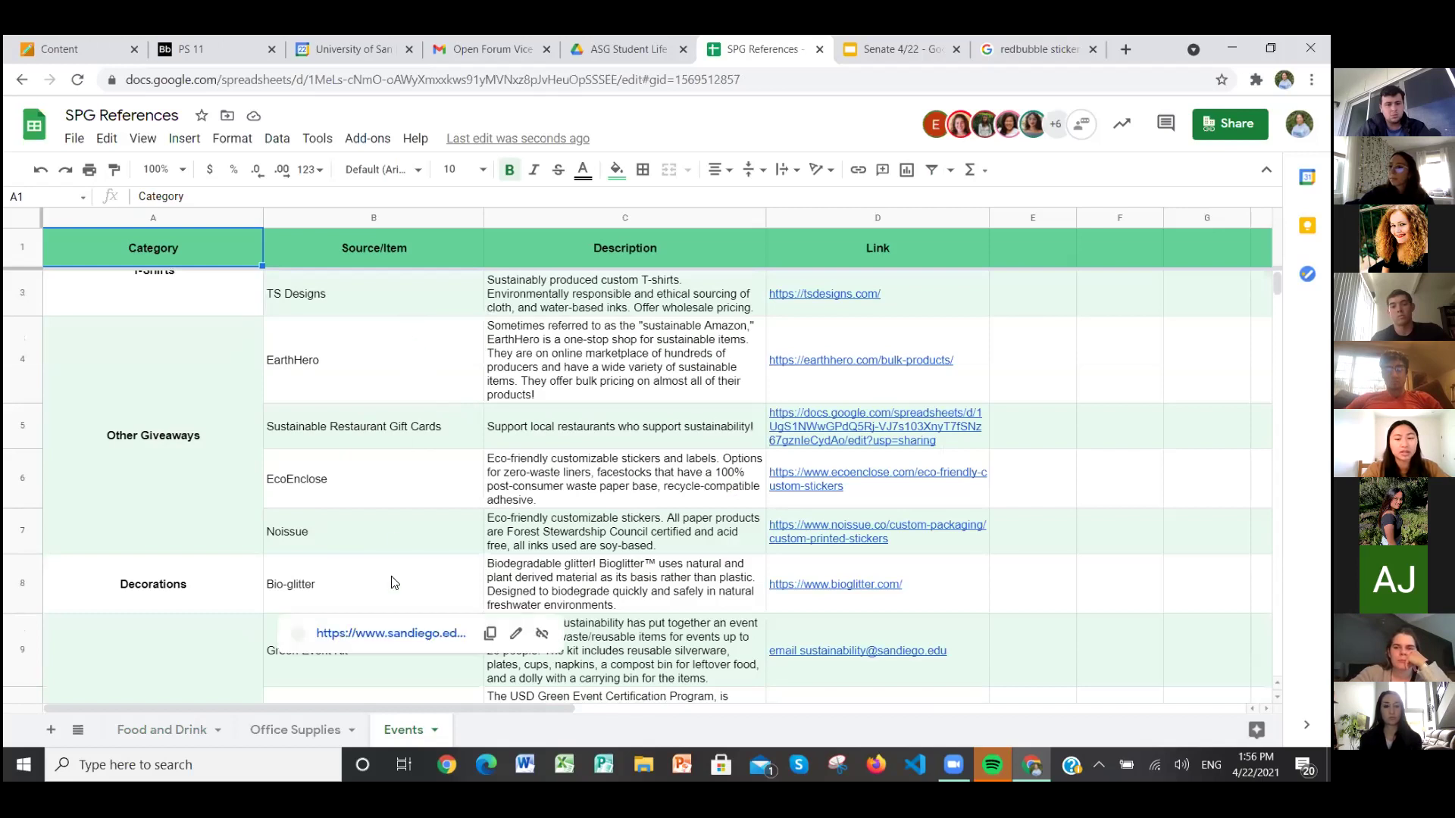
scroll(392, 583, down, 2)
scroll(392, 583, down, 2)
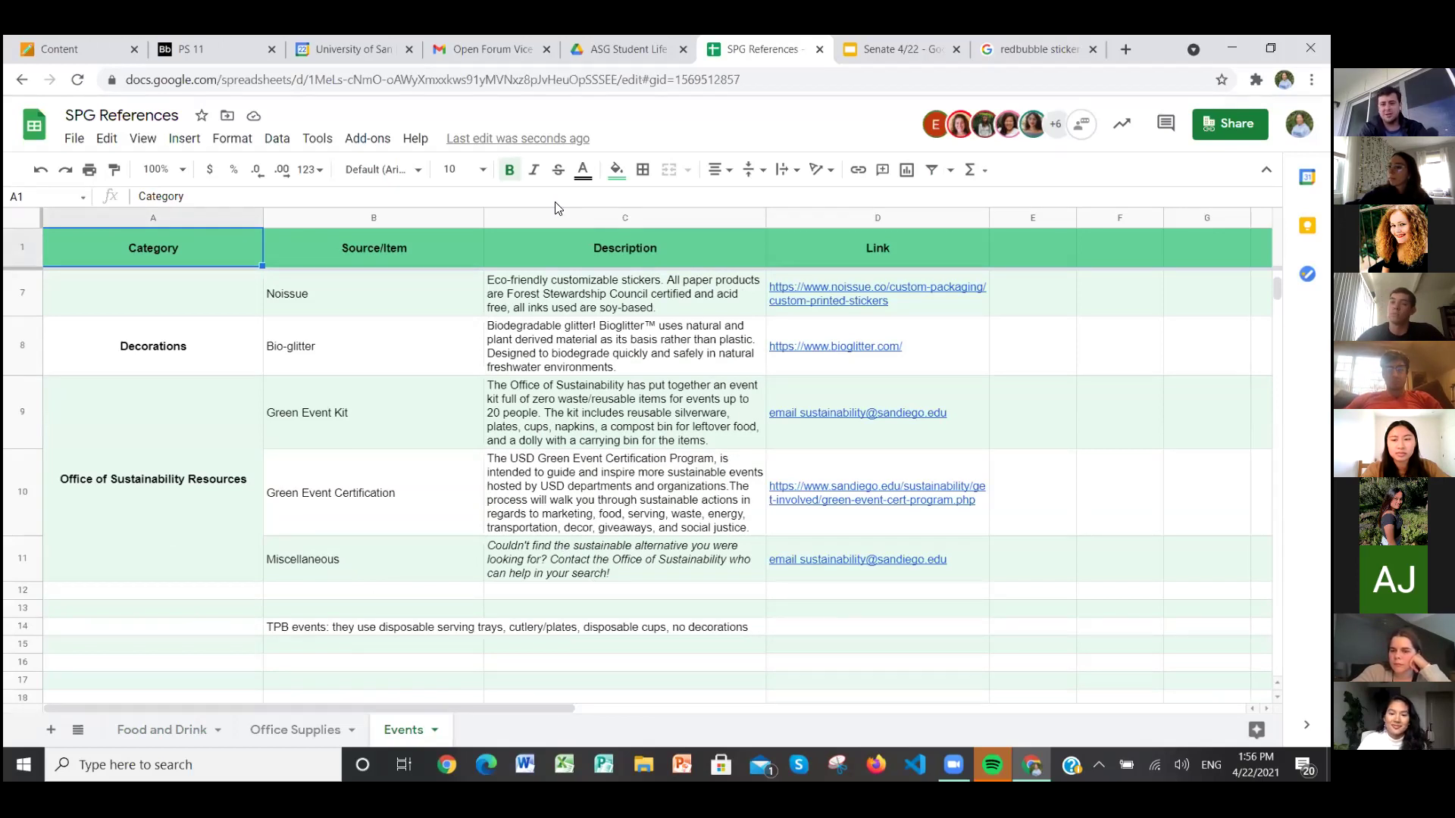
click(125, 731)
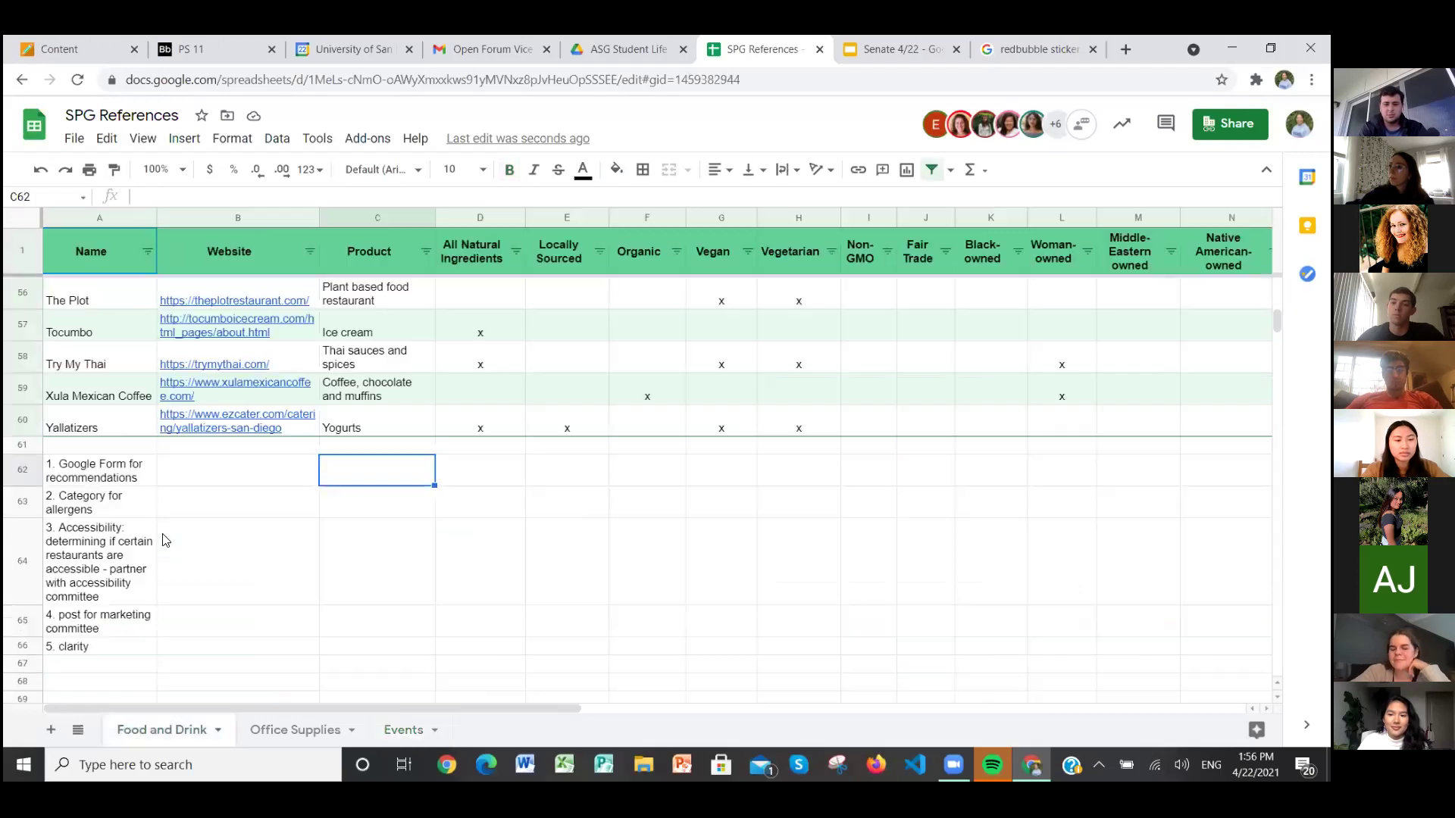
Step: In A67, type the sixth idea: '6.' followed by the approver's name and 'to approve vendors'
click(112, 665)
text(6. c)
key(BackSpace)
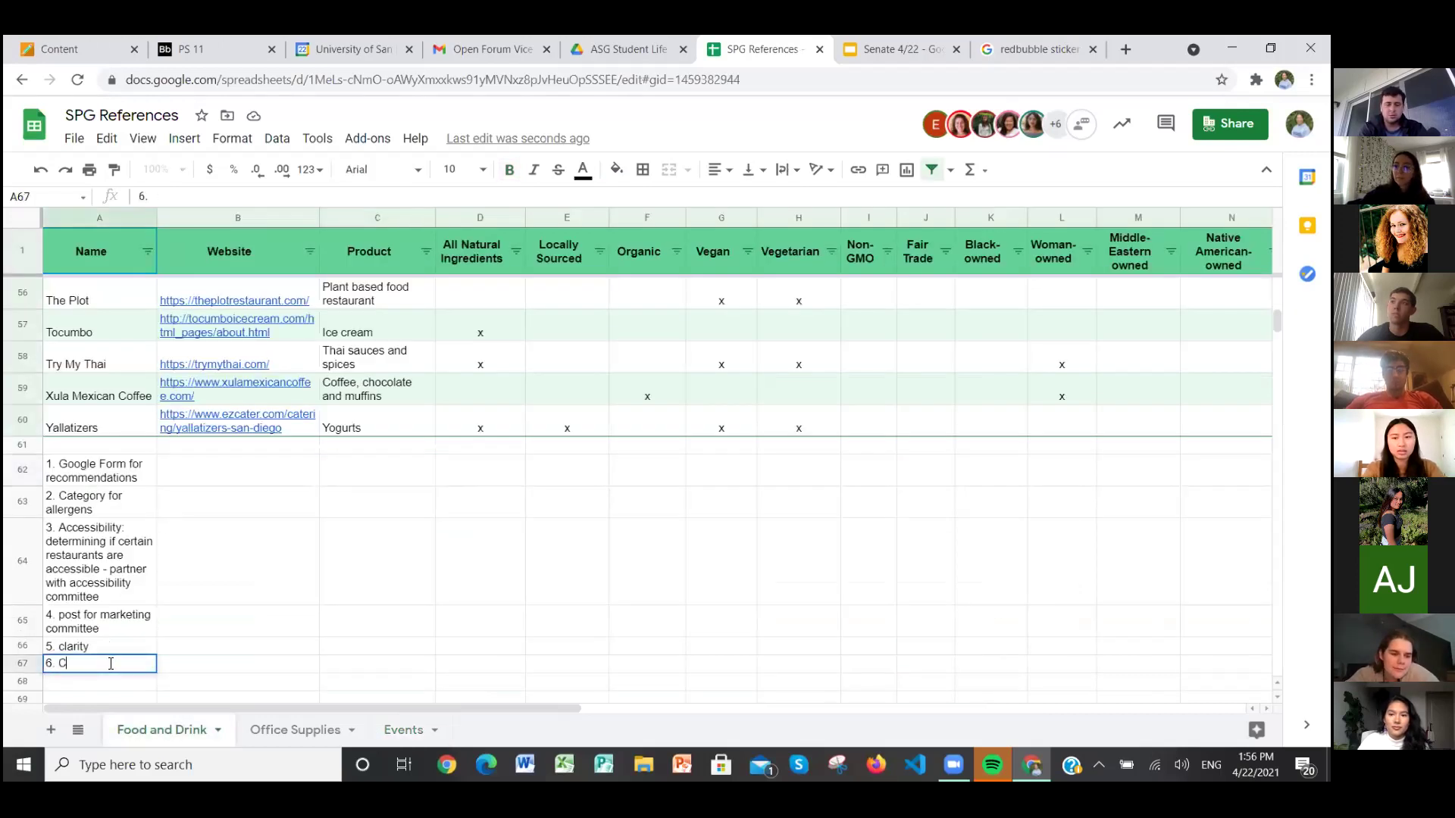
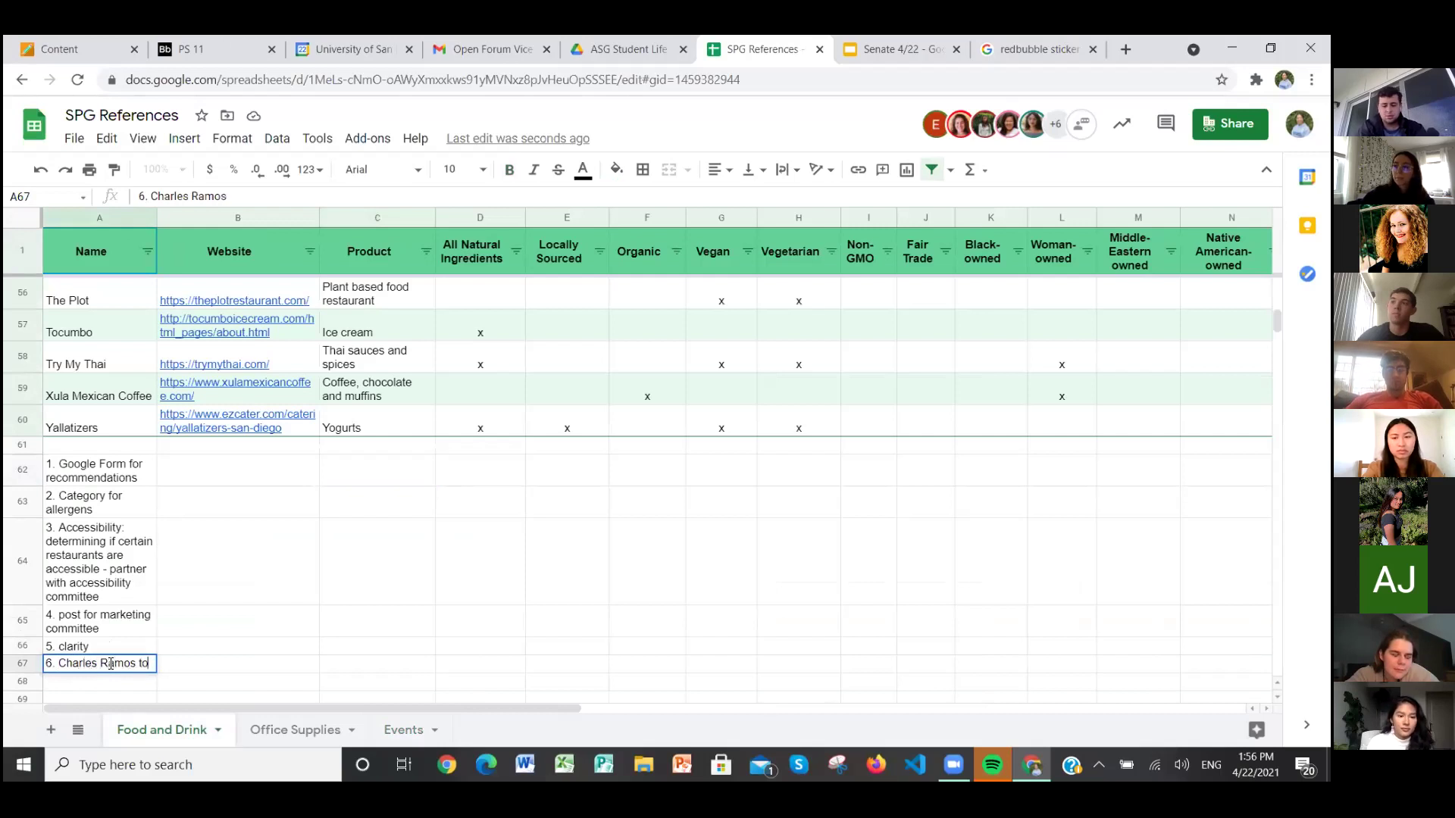
text( approv)
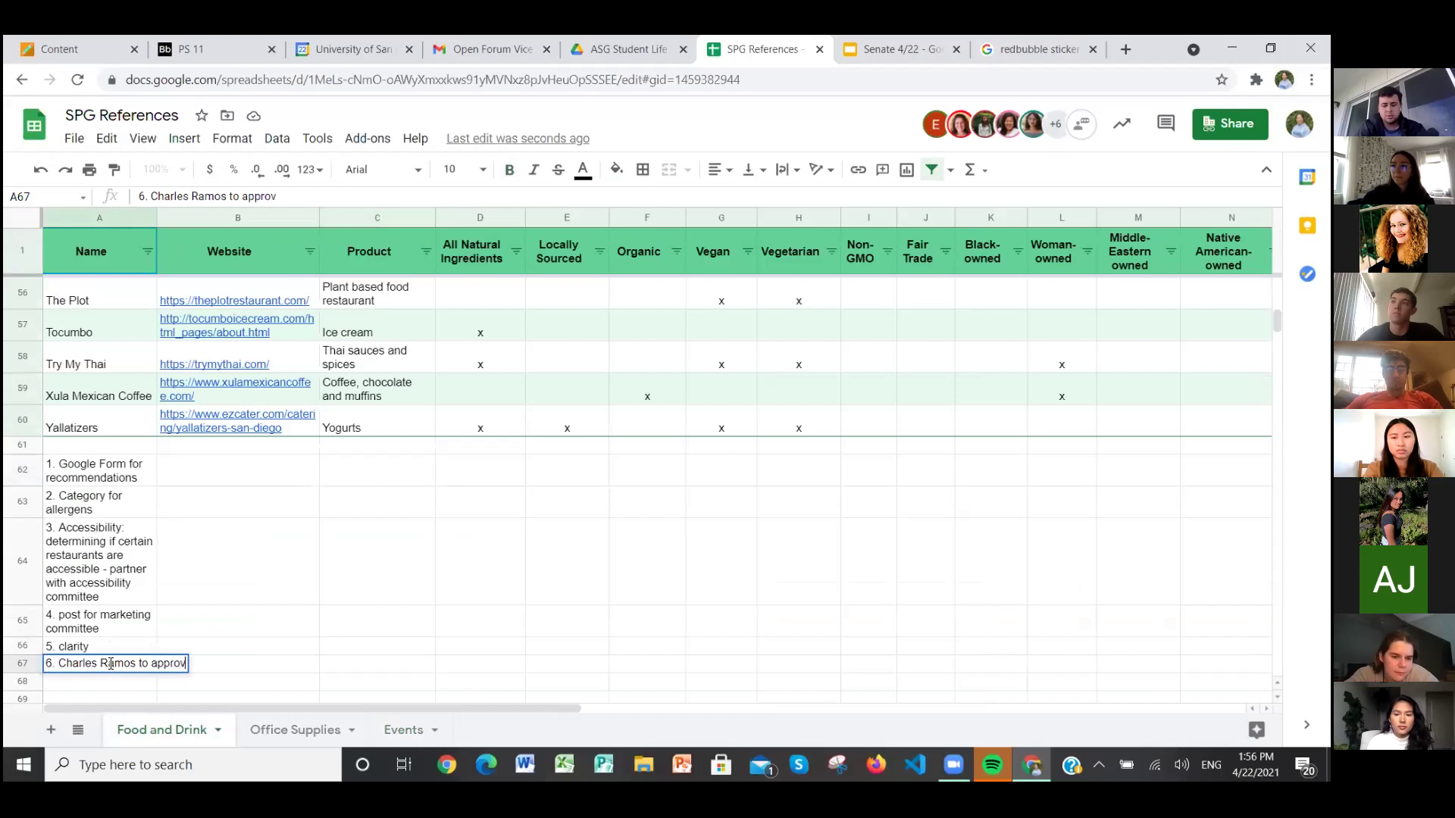
text(e vendors)
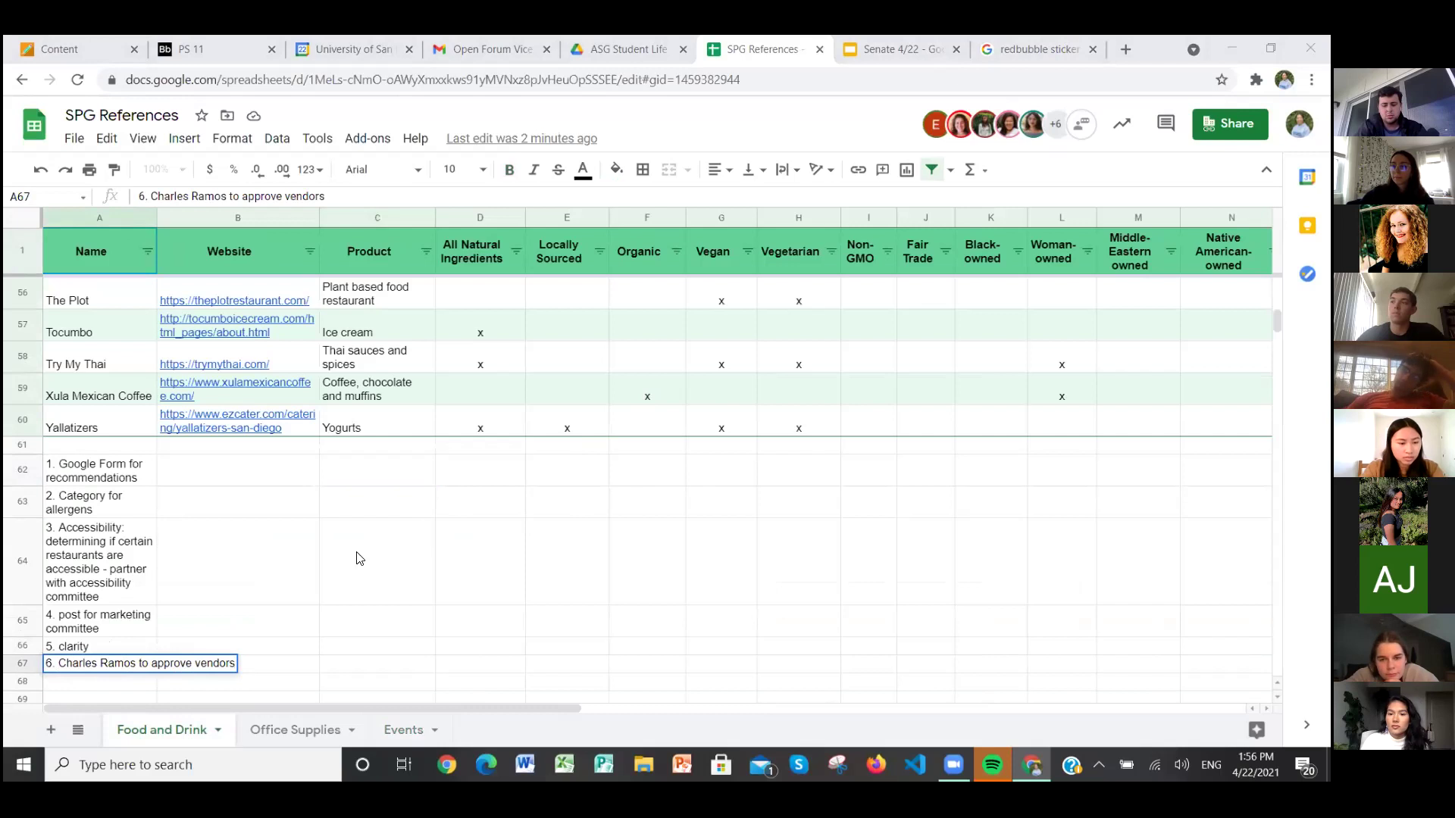
Step: Enter '7. SAI advisors can help with approved vendor questions' in A68
click(138, 685)
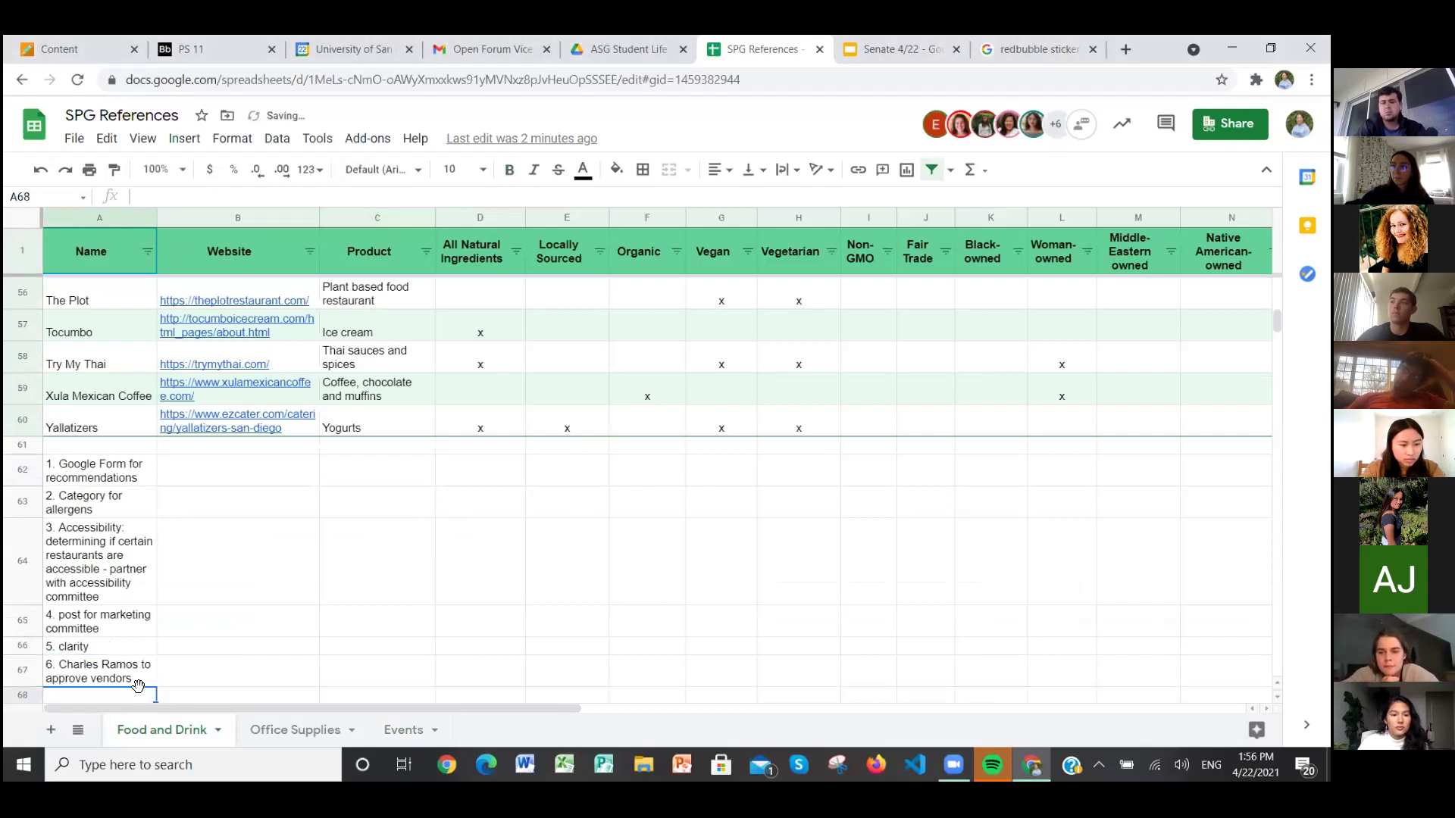
text(7. SAI advisors can help wi)
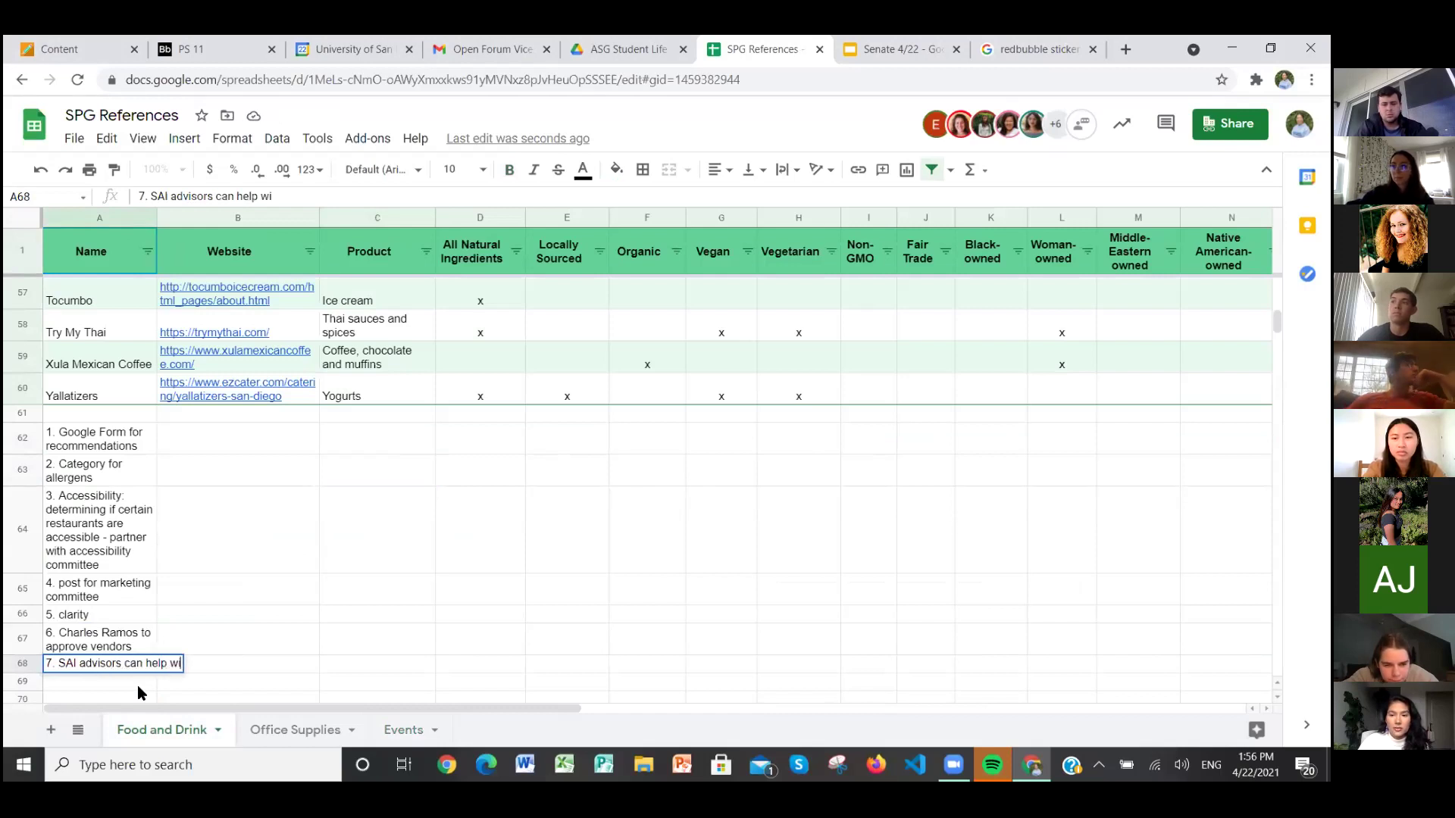
text(th v)
key(BackSpace)
text(approved vn)
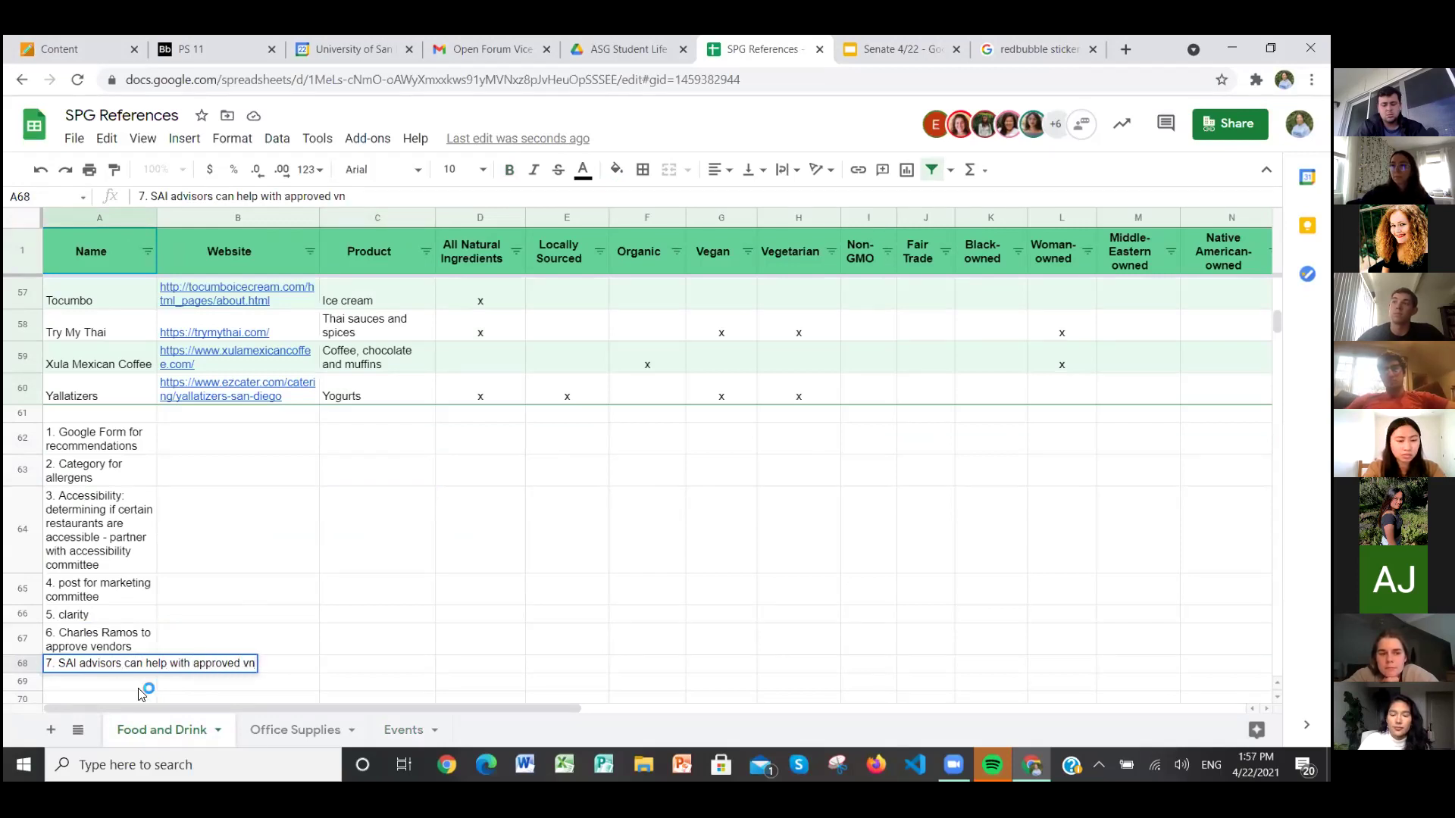
key(BackSpace)
text(er)
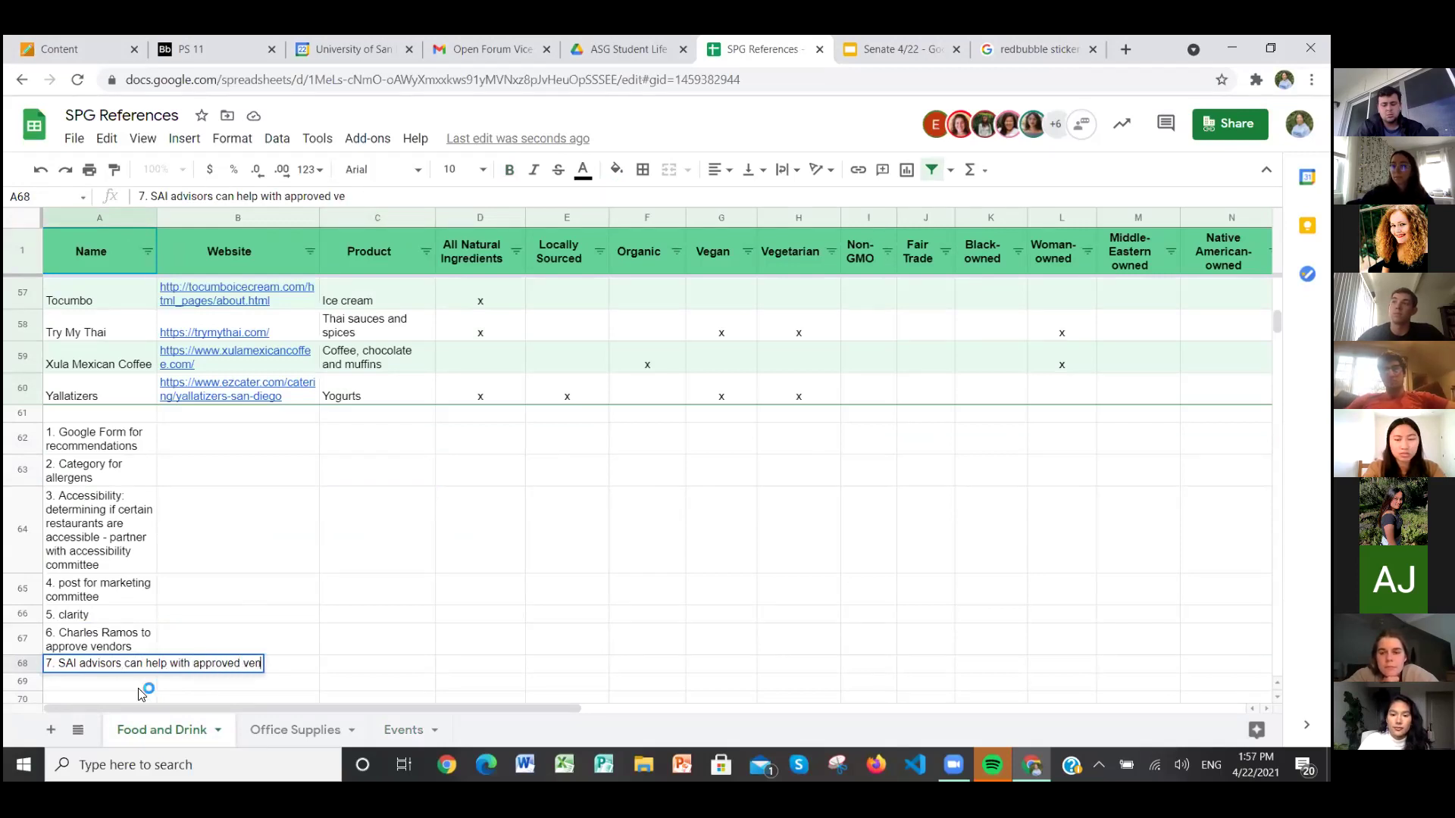
text(dor)
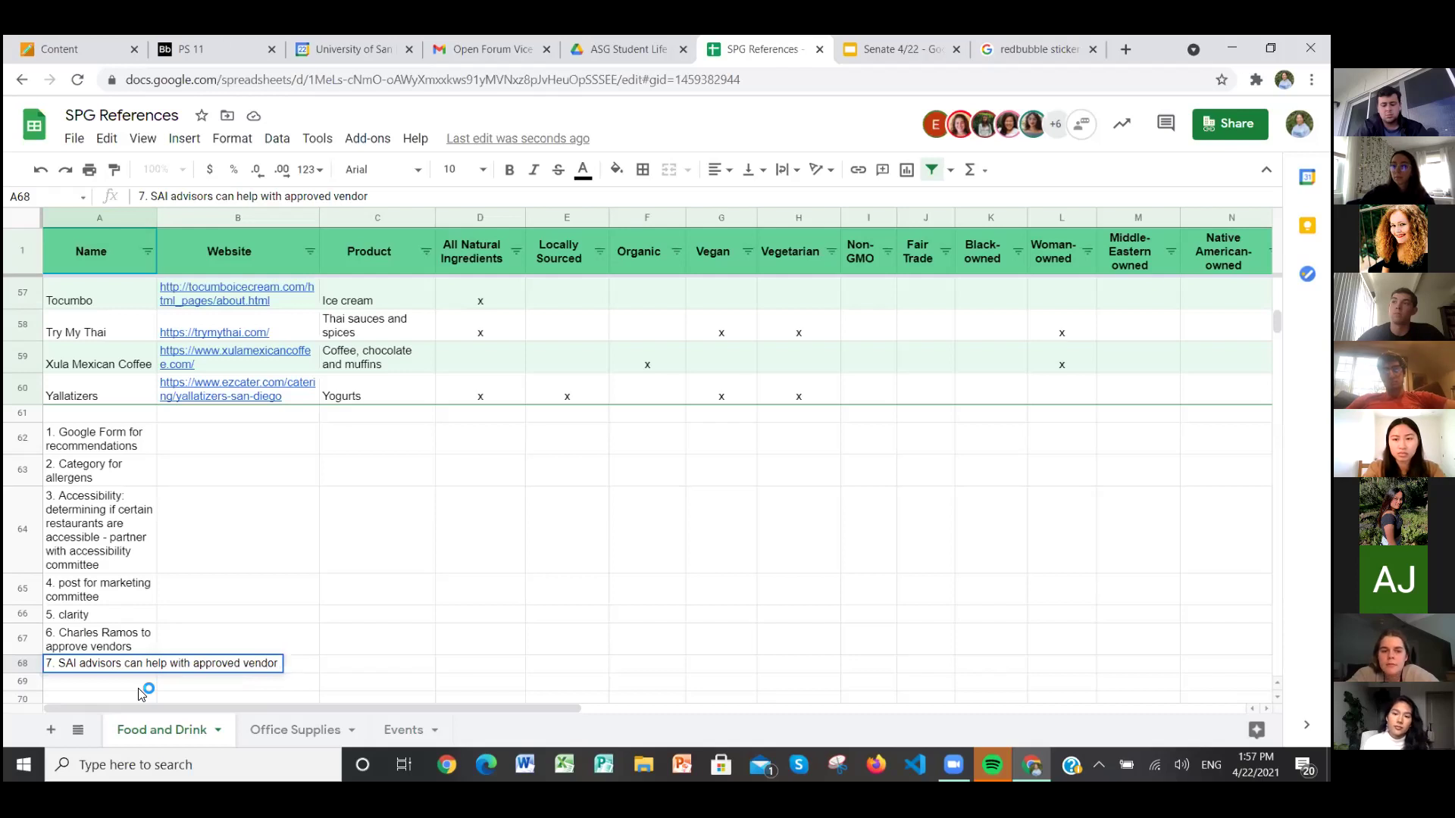
text( ouestions)
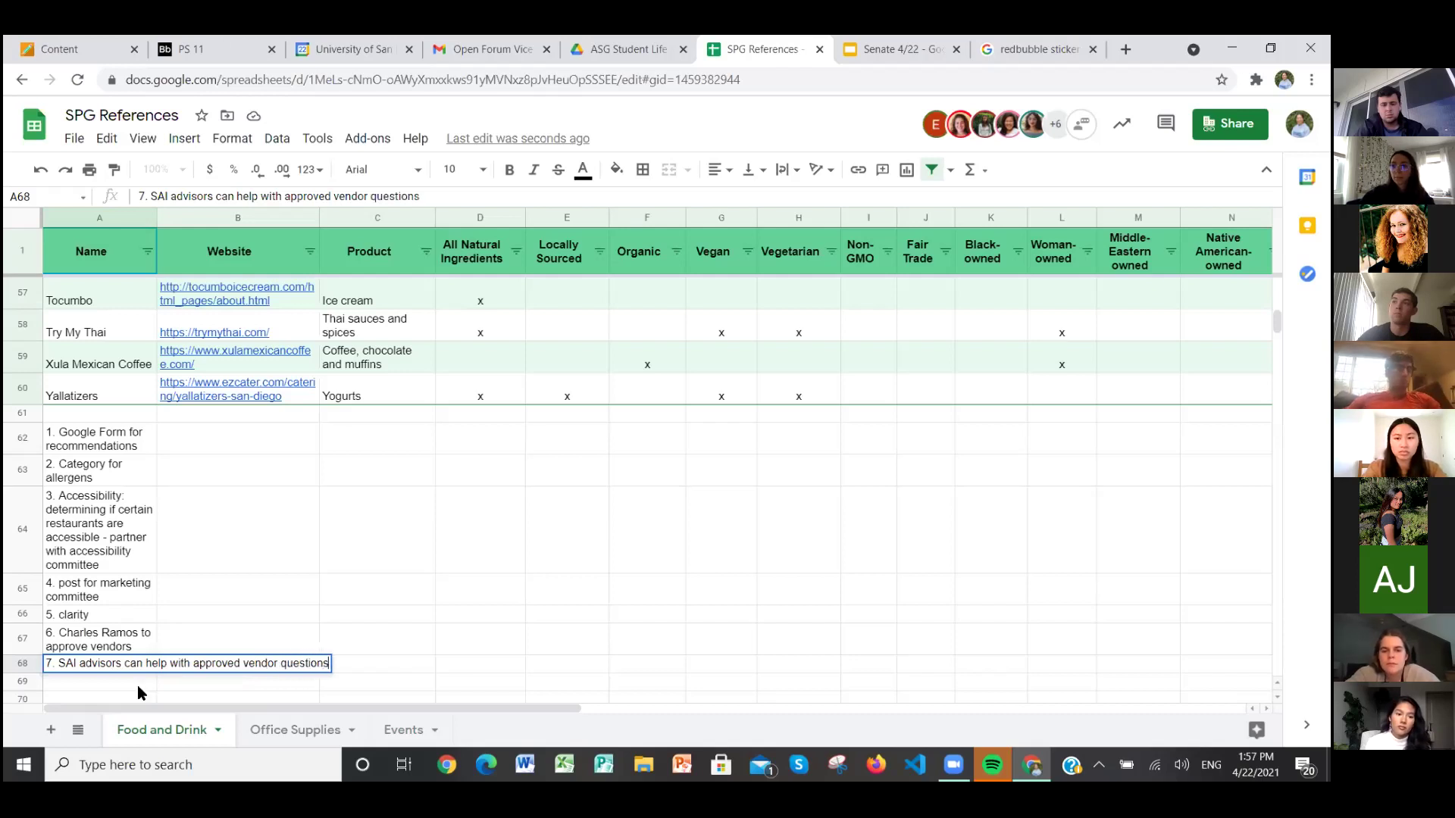
key(Return)
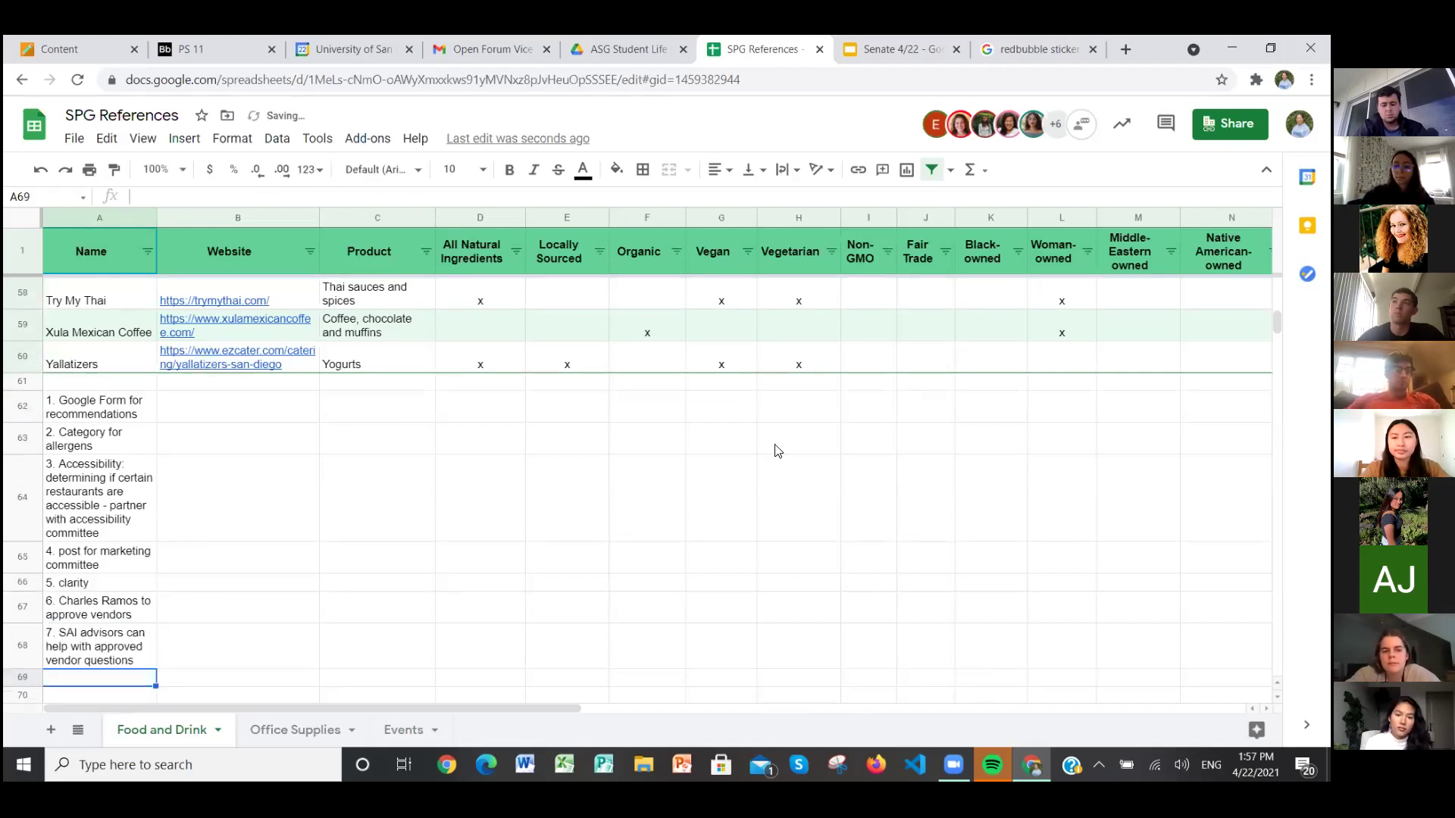